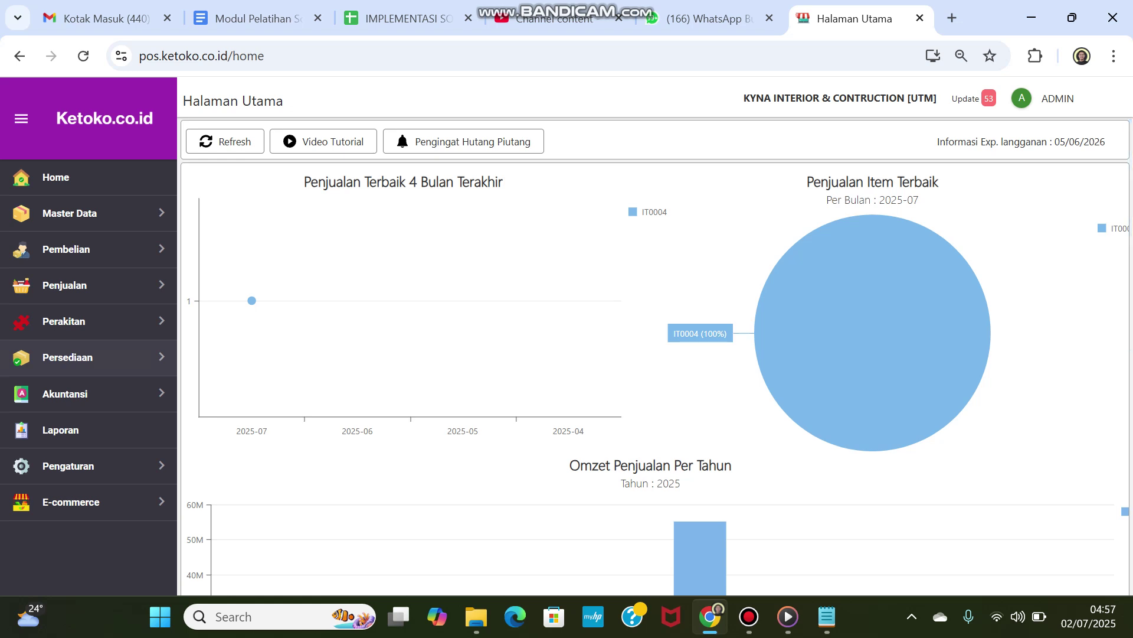
Step: Expand Persediaan and its Item Transfer submenu in the sidebar
{"action": "left_click", "coordinate": [67, 358]}
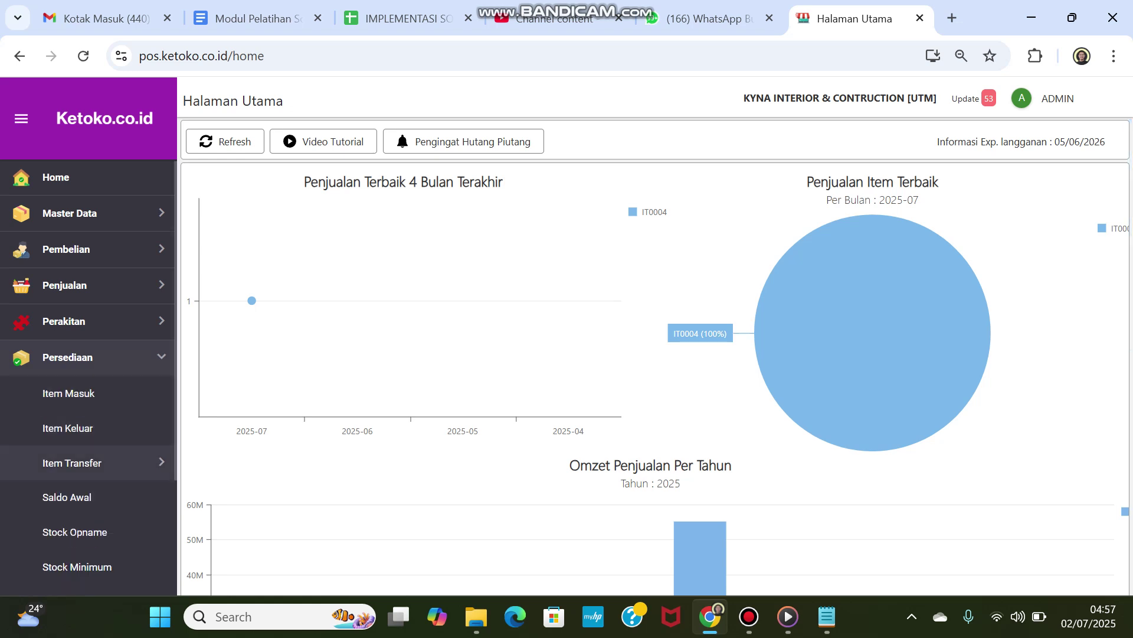
{"action": "left_click", "coordinate": [72, 463]}
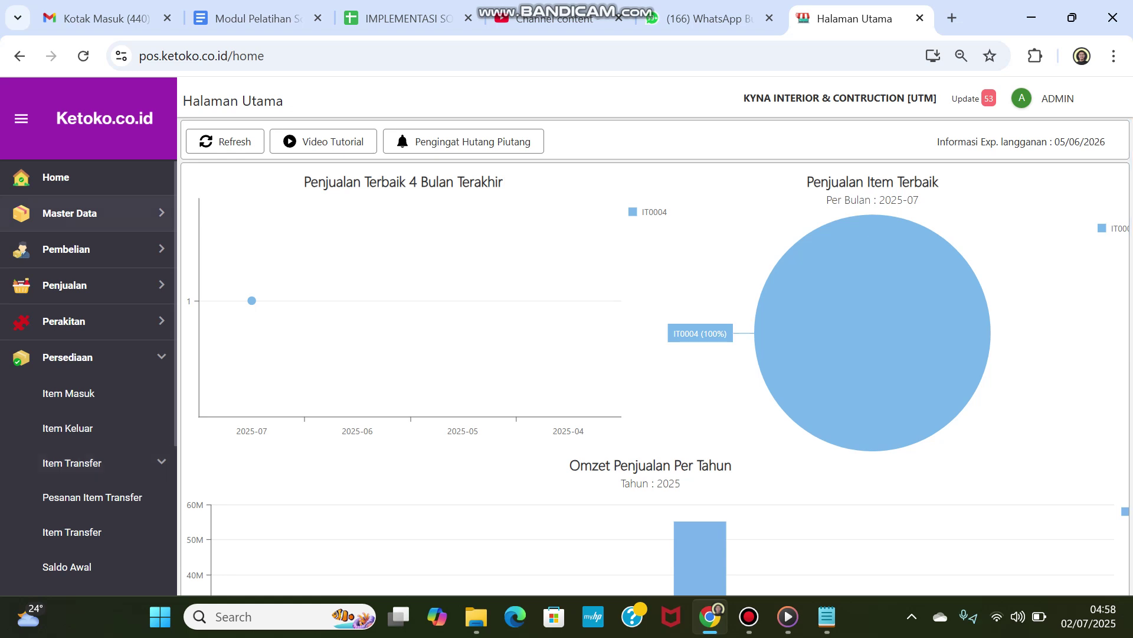
Step: Go to Master Data > Data Lainnya > Dept./Gudang and start a new entry
{"action": "left_click", "coordinate": [69, 213]}
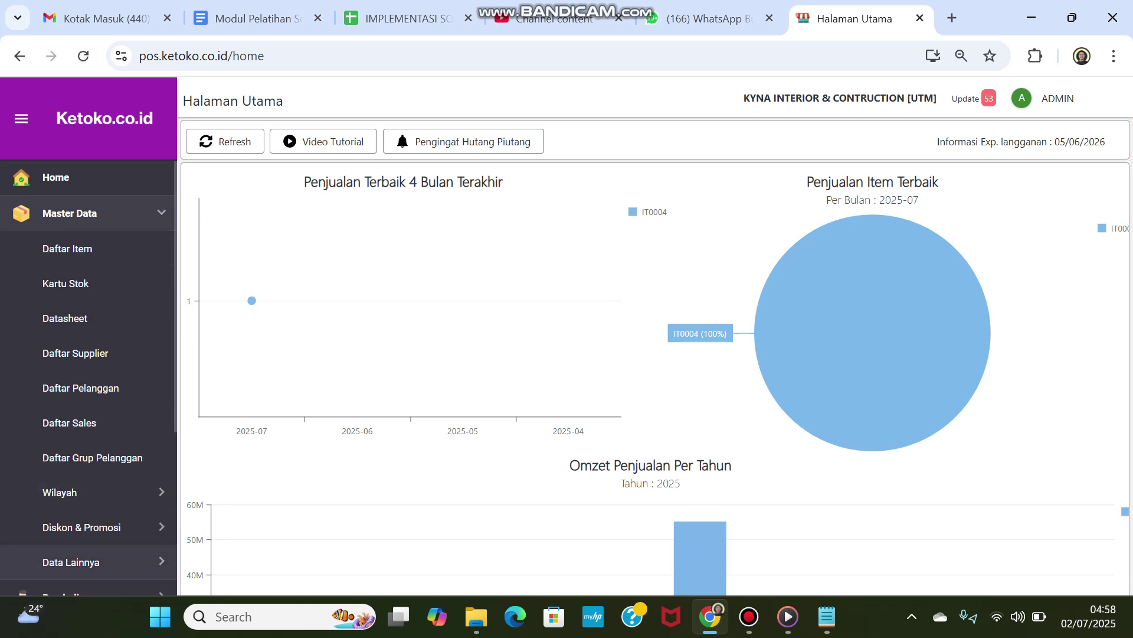
{"action": "scroll", "coordinate": [88, 449], "scroll_direction": "down", "scroll_amount": 3}
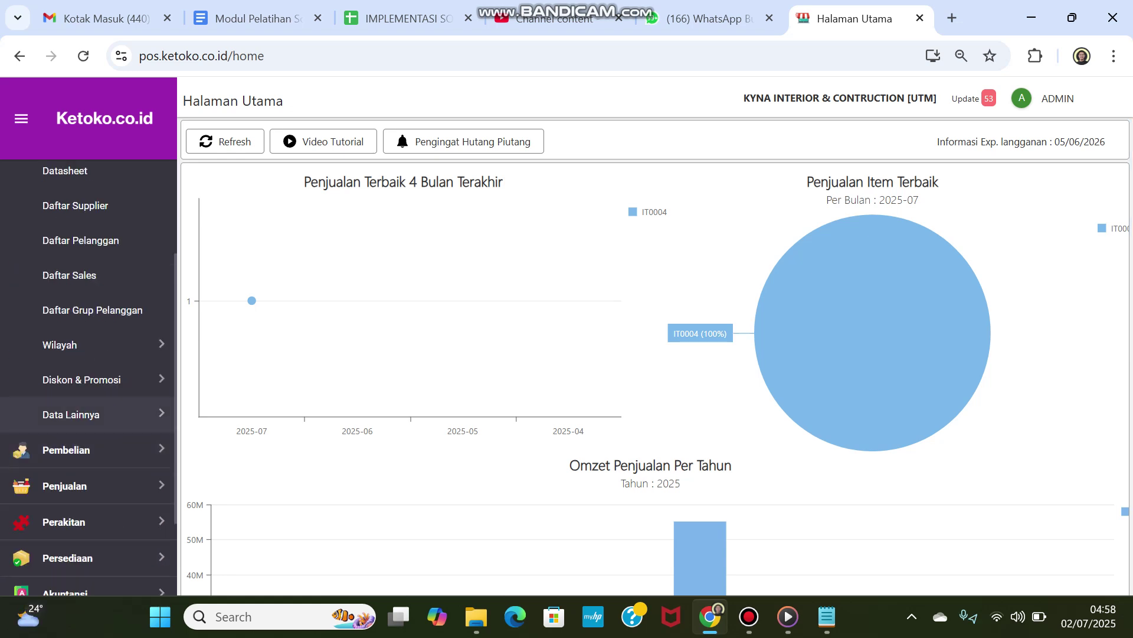
{"action": "left_click", "coordinate": [71, 415]}
{"action": "scroll", "coordinate": [71, 549], "scroll_direction": "down", "scroll_amount": 2}
{"action": "scroll", "coordinate": [71, 547], "scroll_direction": "down", "scroll_amount": 2}
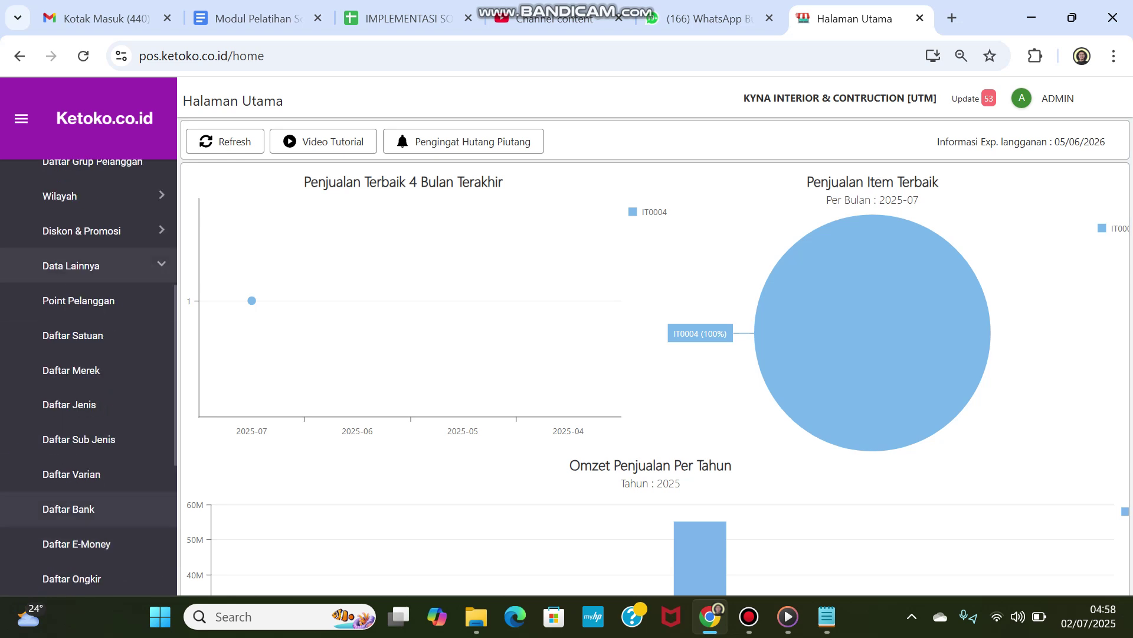
{"action": "scroll", "coordinate": [71, 430], "scroll_direction": "down", "scroll_amount": 4}
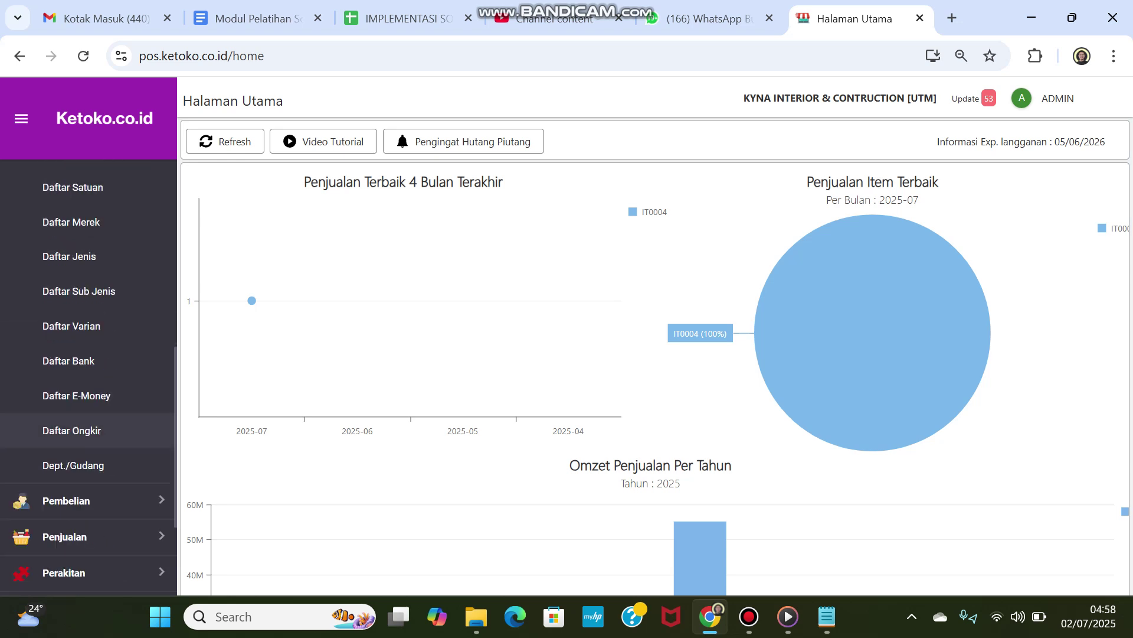
{"action": "left_click", "coordinate": [74, 465]}
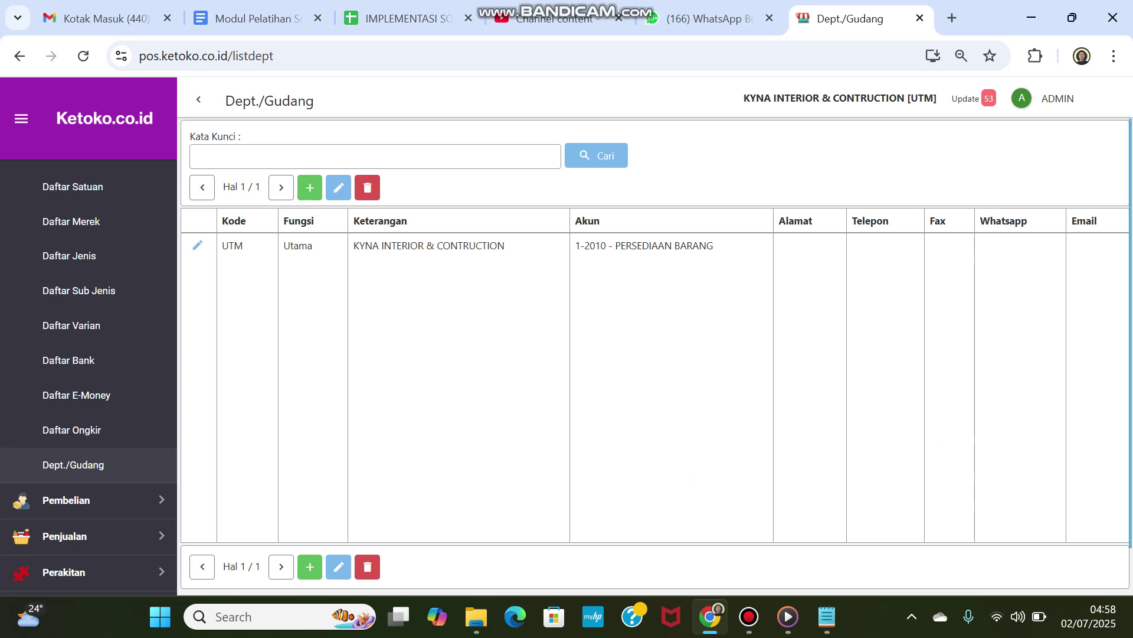
{"action": "left_click", "coordinate": [310, 187]}
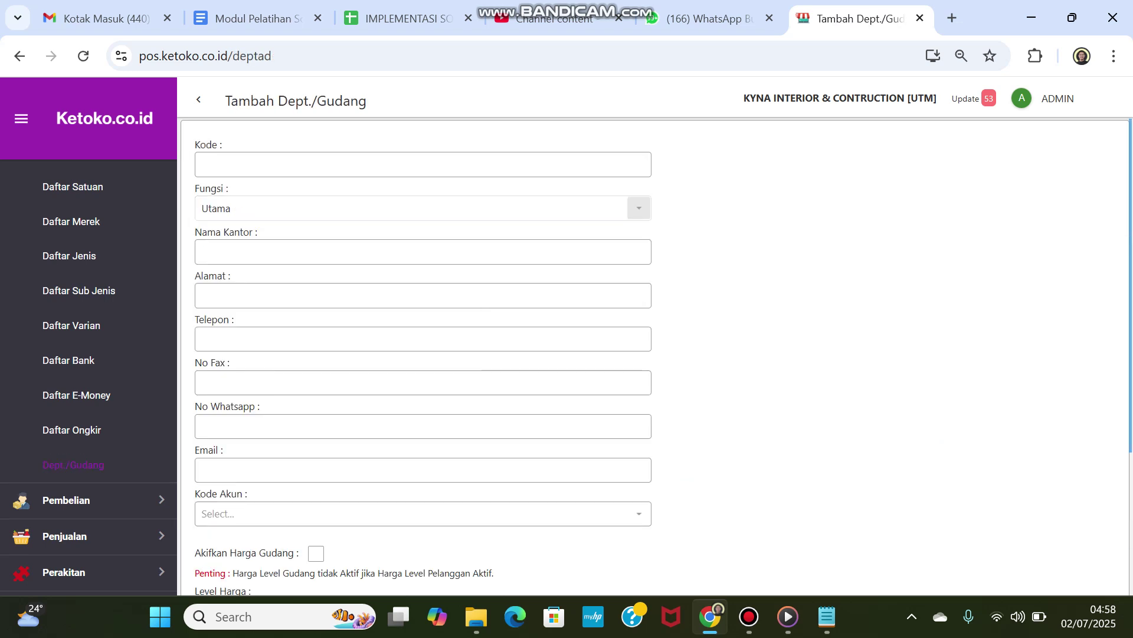
Step: Enter code GD02 and set the function to Gudang
{"action": "left_click", "coordinate": [310, 165]}
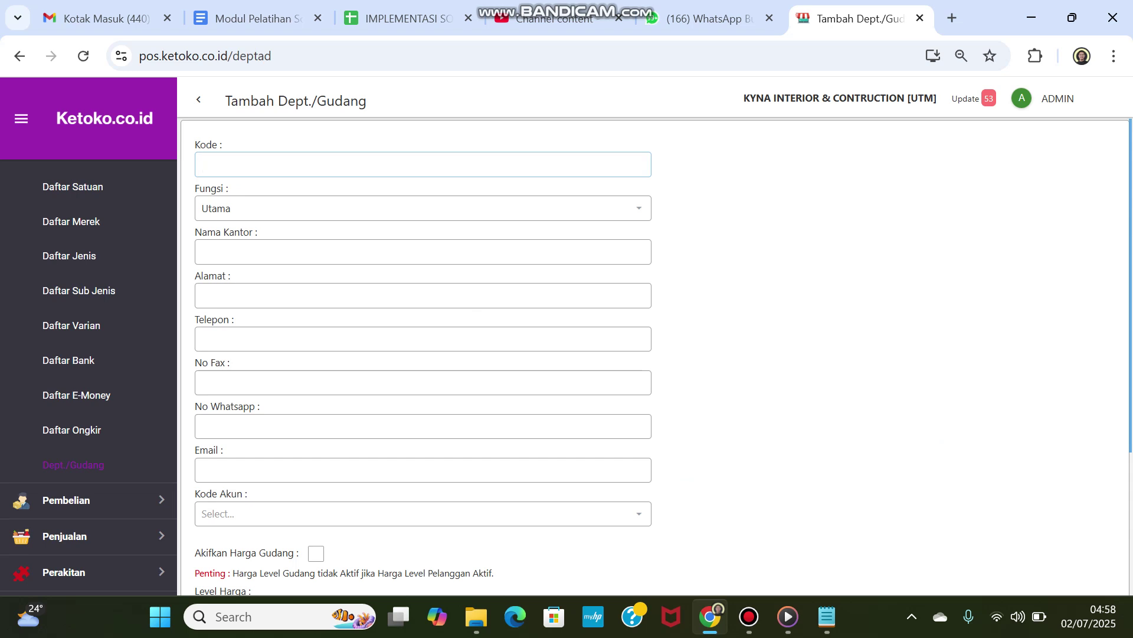
{"action": "type", "text": "gd02"}
{"action": "left_click", "coordinate": [422, 208]}
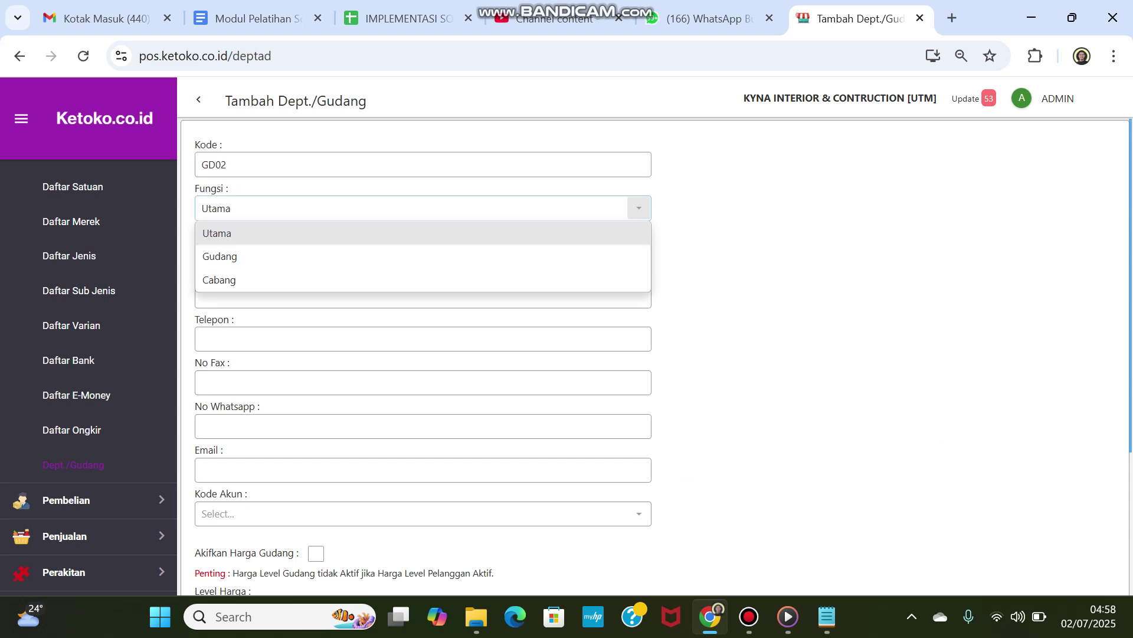
{"action": "key", "text": "Down"}
{"action": "key", "text": "Down"}
{"action": "key", "text": "Up"}
{"action": "key", "text": "Return"}
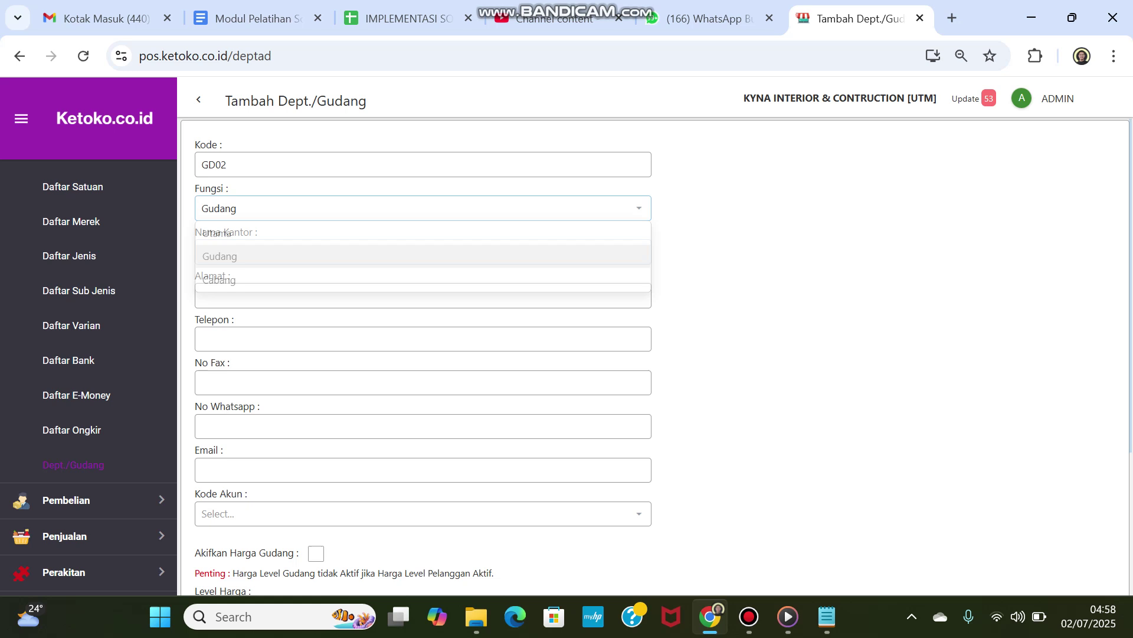
Step: Name the office 'Gudang Natar' and keep UTM as the source department
{"action": "left_click", "coordinate": [423, 252]}
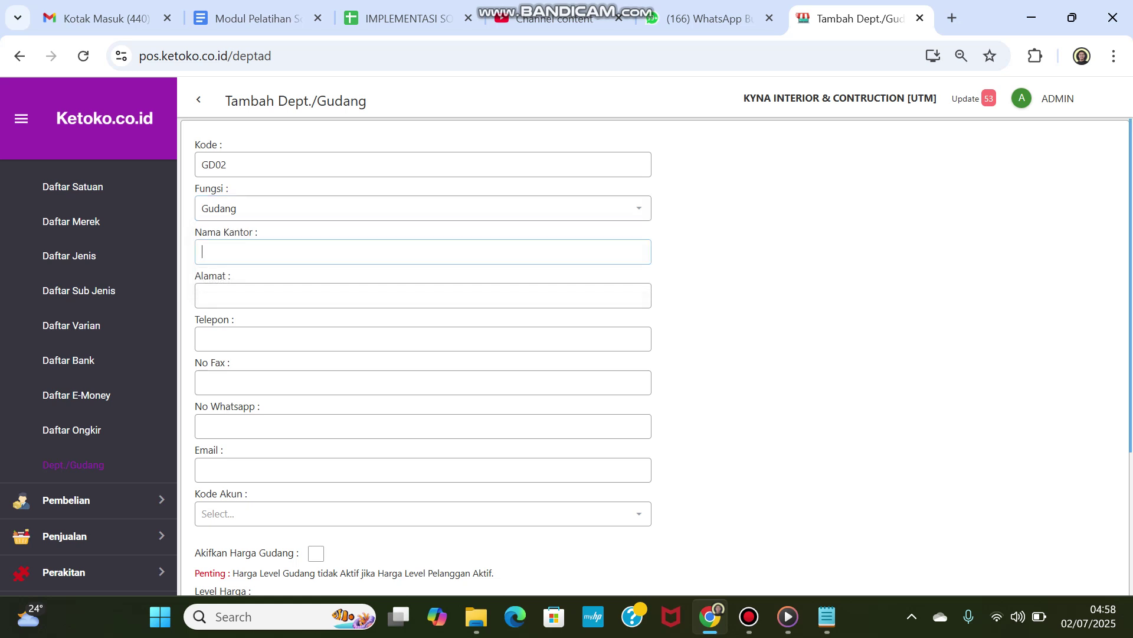
{"action": "type", "text": "GUdang Natar"}
{"action": "key", "text": "BackSpace"}
{"action": "type", "text": "u"}
{"action": "scroll", "coordinate": [655, 354], "scroll_direction": "down", "scroll_amount": 3}
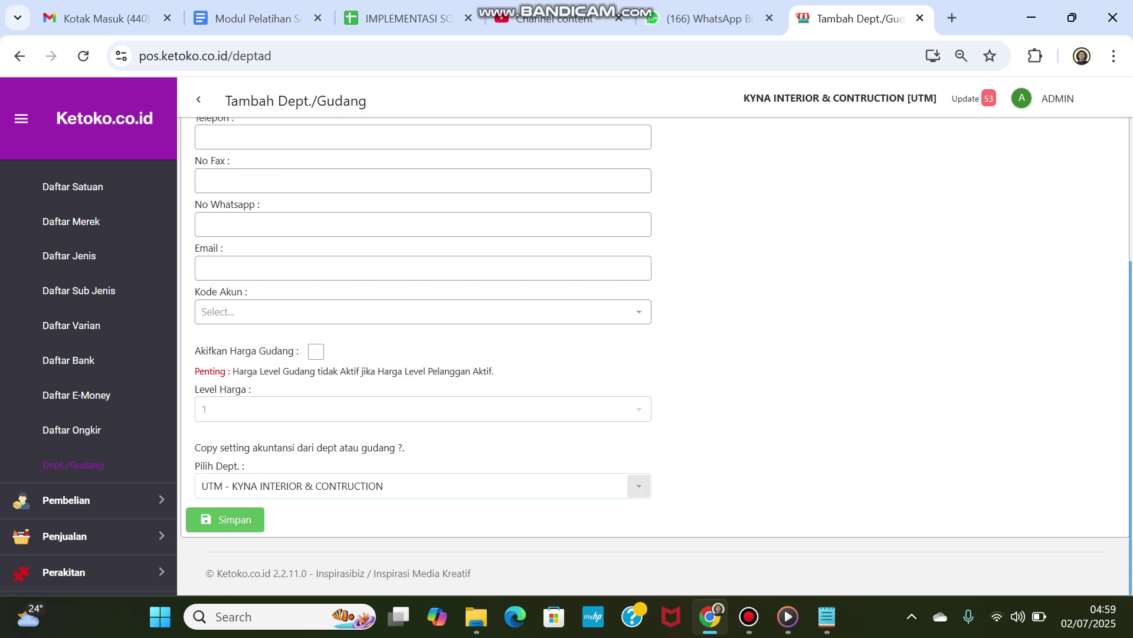
{"action": "left_click", "coordinate": [639, 486]}
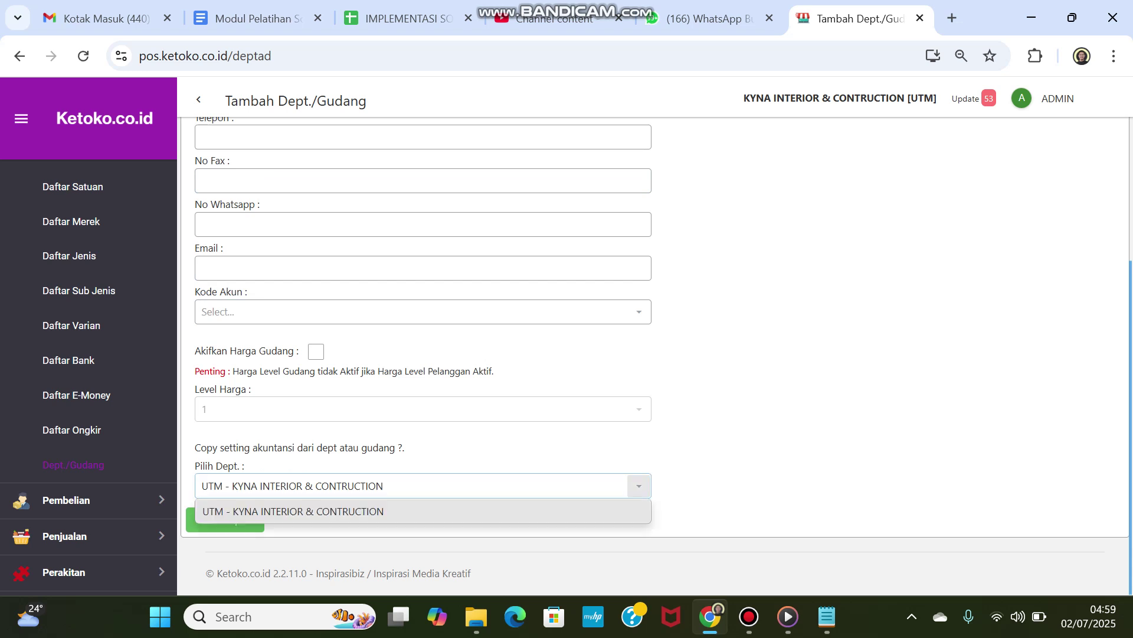
{"action": "left_click", "coordinate": [639, 486]}
{"action": "scroll", "coordinate": [639, 486], "scroll_direction": "up", "scroll_amount": 3}
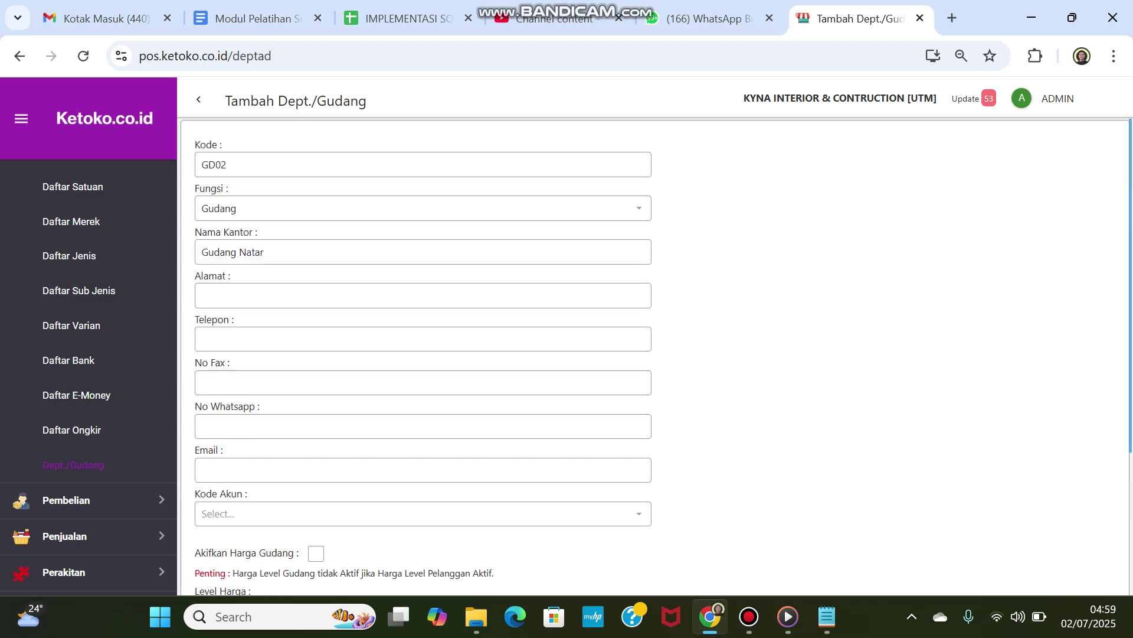
{"action": "scroll", "coordinate": [639, 354], "scroll_direction": "down", "scroll_amount": 3}
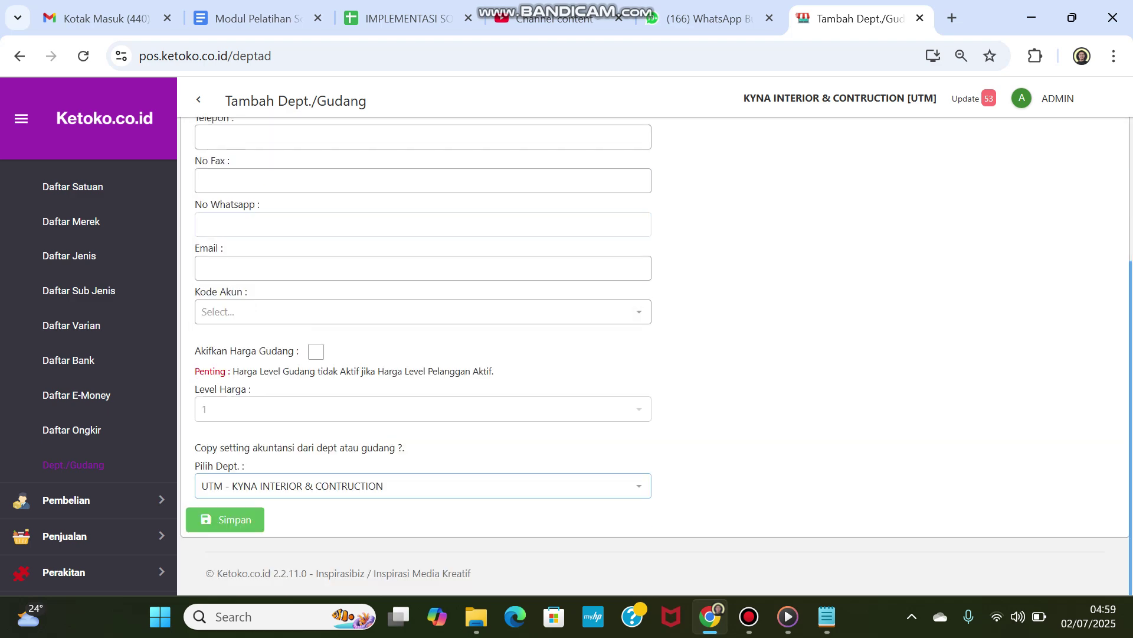
Step: Pick 1-2030 - CABANG A from the Kode Akun list
{"action": "left_click", "coordinate": [639, 312]}
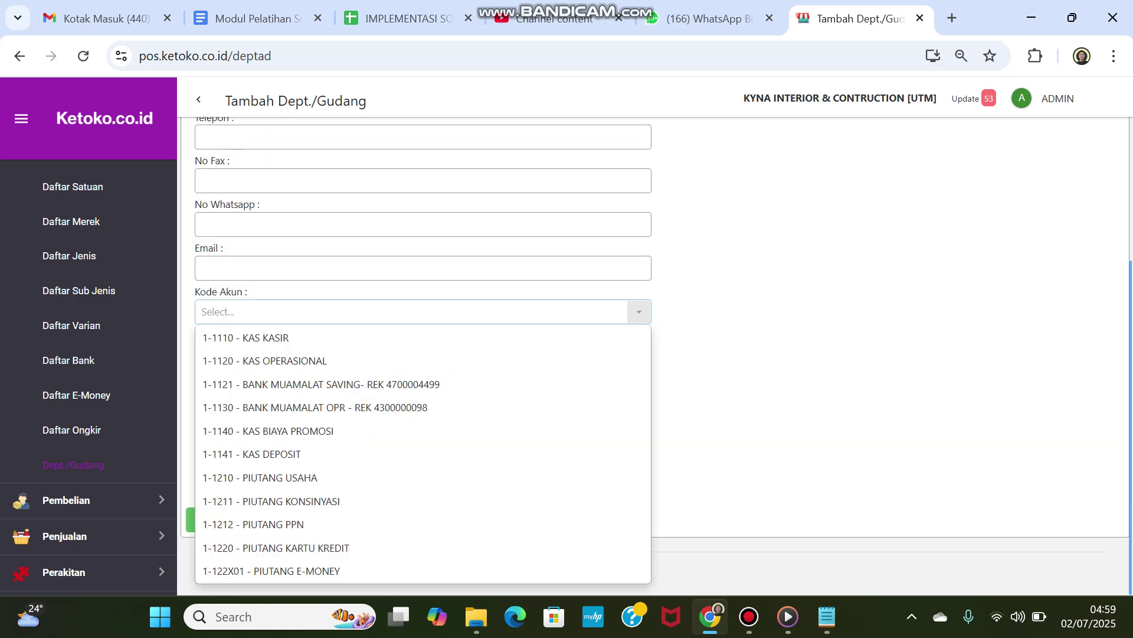
{"action": "scroll", "coordinate": [423, 455], "scroll_direction": "down", "scroll_amount": 10}
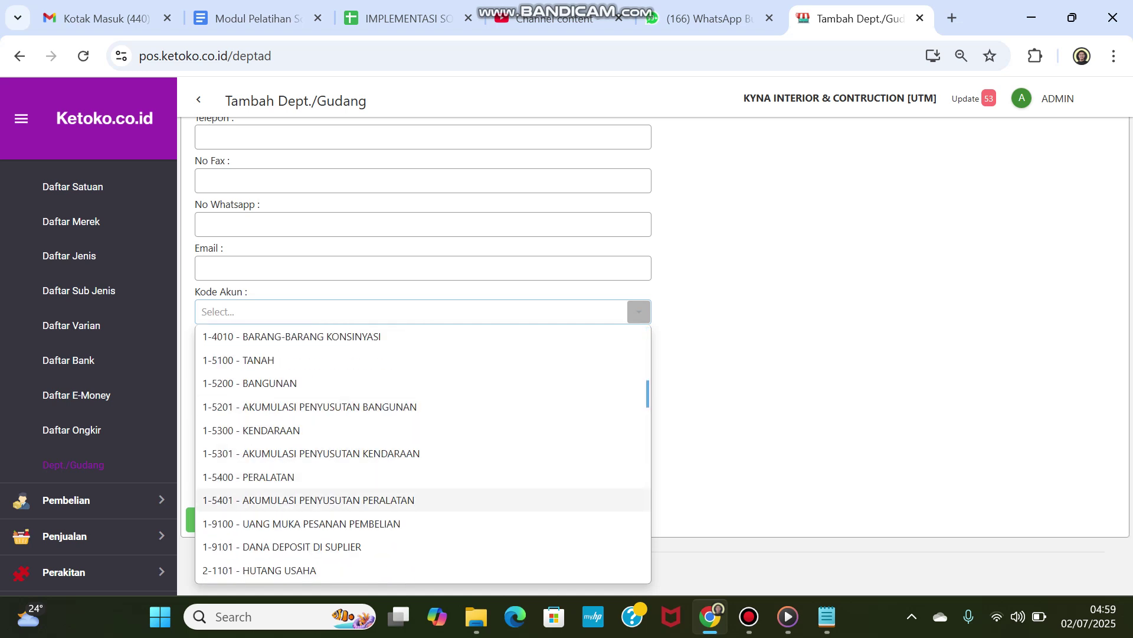
{"action": "scroll", "coordinate": [423, 454], "scroll_direction": "down", "scroll_amount": 4}
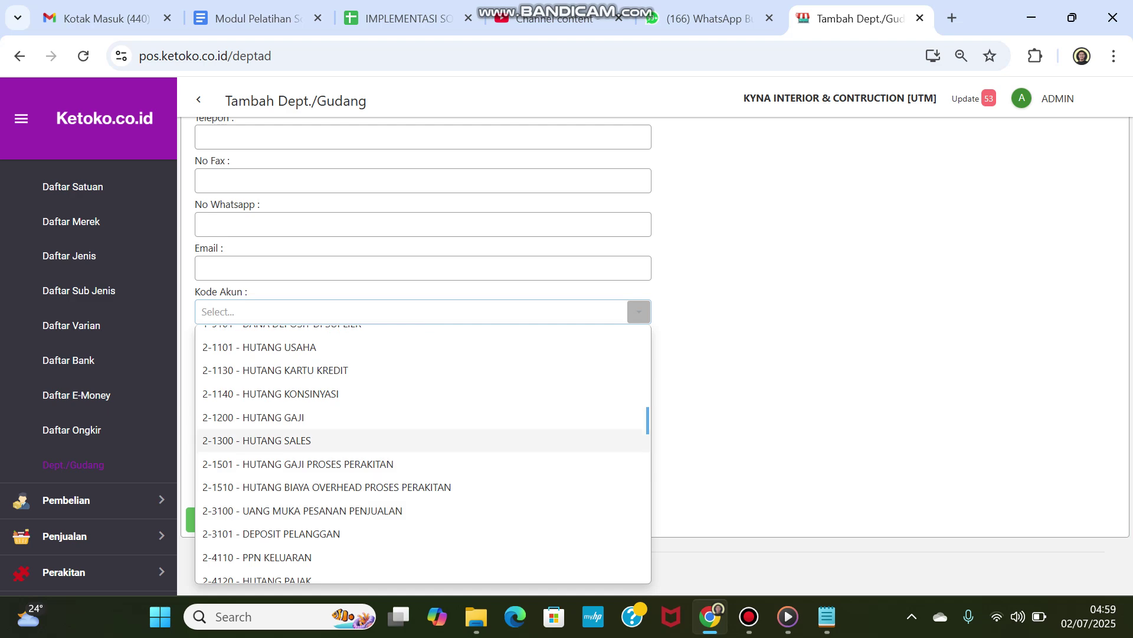
{"action": "scroll", "coordinate": [423, 440], "scroll_direction": "down", "scroll_amount": 15}
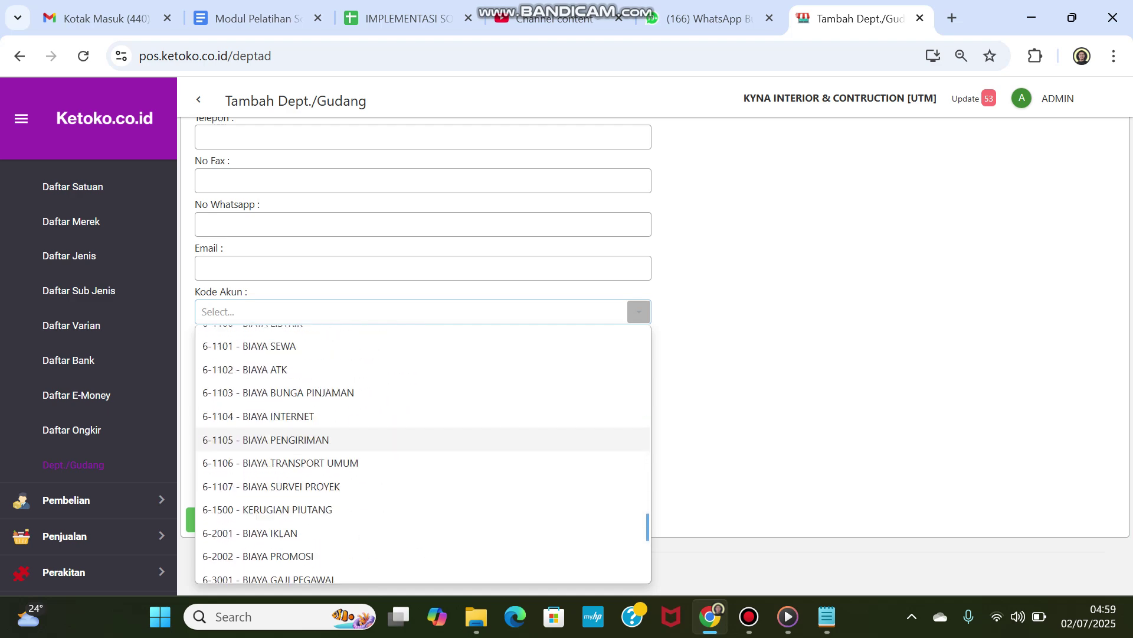
{"action": "scroll", "coordinate": [422, 455], "scroll_direction": "down", "scroll_amount": 1}
{"action": "scroll", "coordinate": [423, 455], "scroll_direction": "down", "scroll_amount": 5}
{"action": "scroll", "coordinate": [423, 454], "scroll_direction": "up", "scroll_amount": 15}
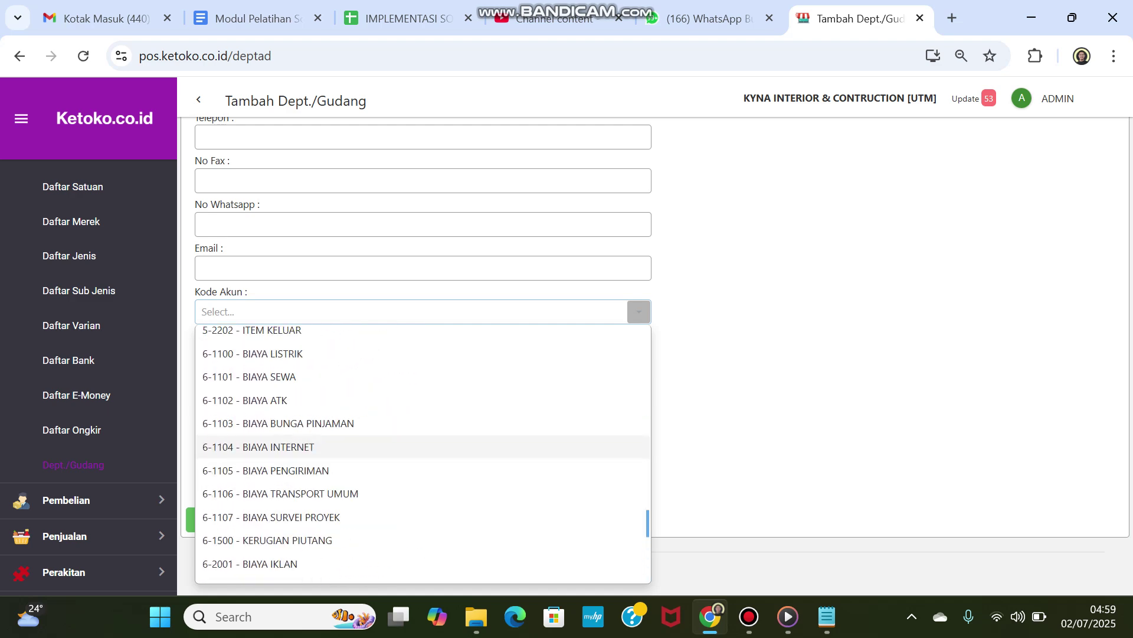
{"action": "scroll", "coordinate": [423, 445], "scroll_direction": "up", "scroll_amount": 10}
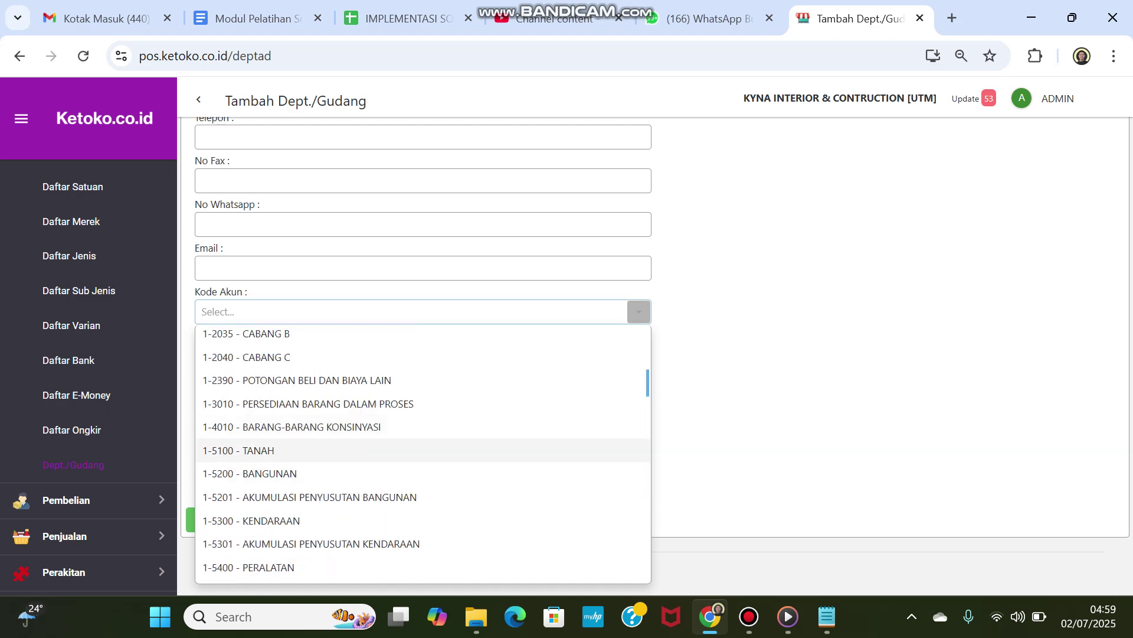
{"action": "scroll", "coordinate": [423, 348], "scroll_direction": "up", "scroll_amount": 1}
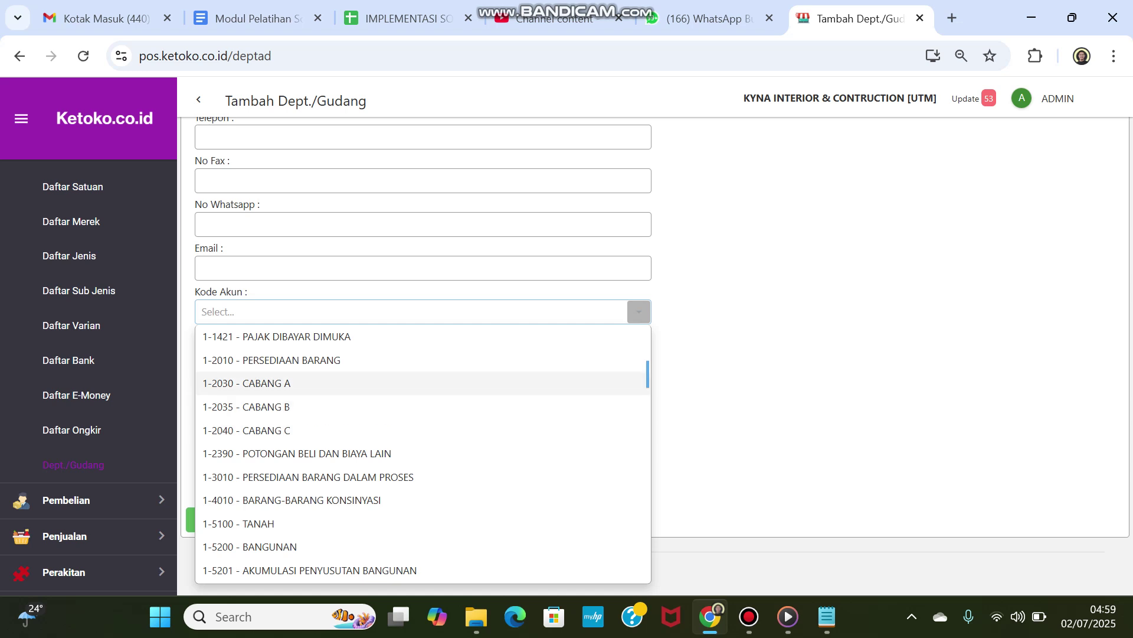
{"action": "left_click", "coordinate": [248, 383]}
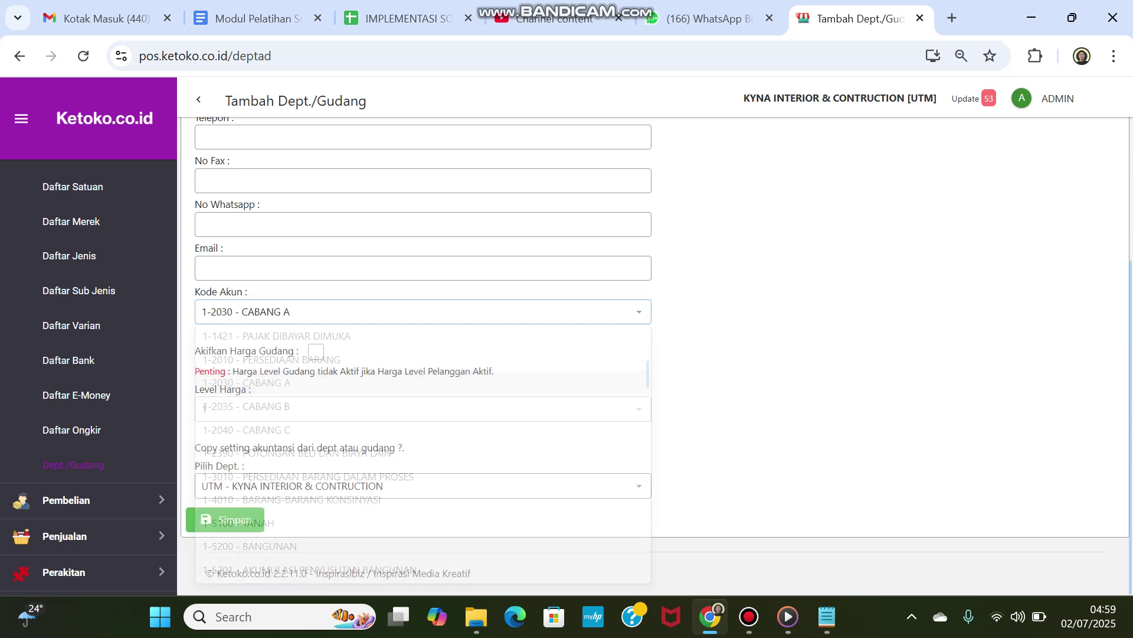
Step: Save warehouse GD02, dismiss the confirmation, and cancel a logout prompt
{"action": "left_click", "coordinate": [225, 520]}
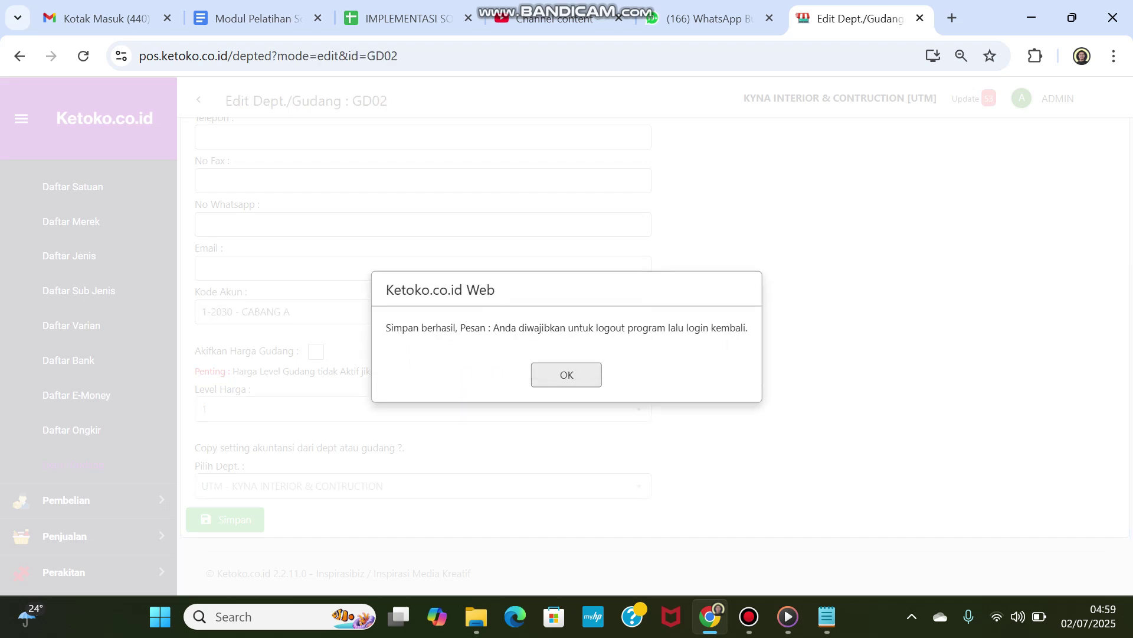
{"action": "key", "text": "Return"}
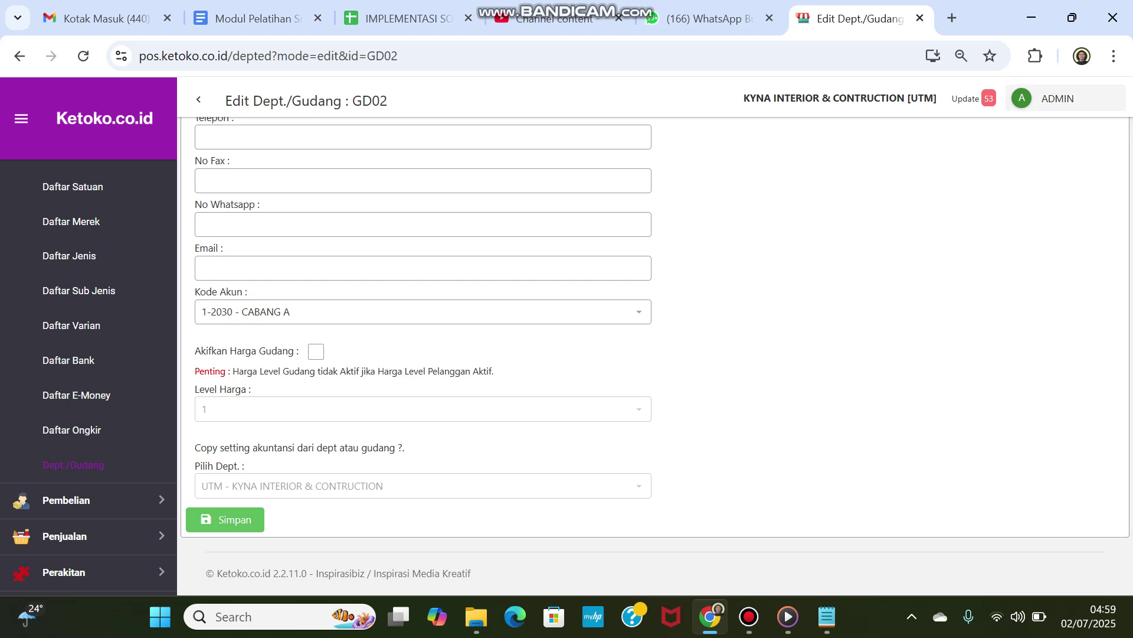
{"action": "left_click", "coordinate": [1057, 99]}
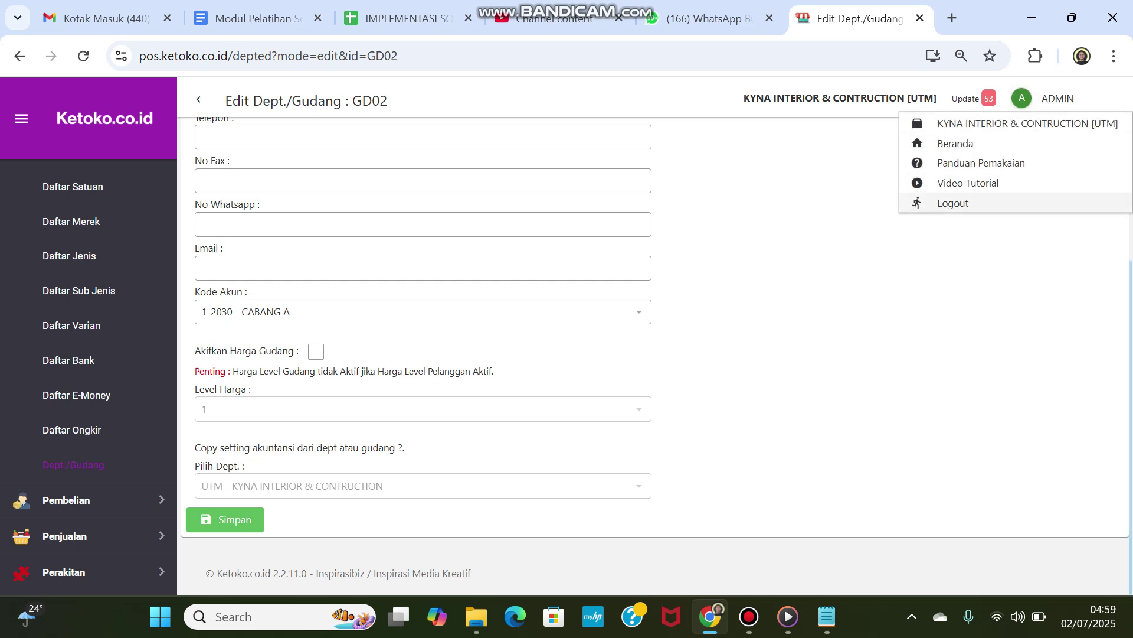
{"action": "left_click", "coordinate": [957, 202]}
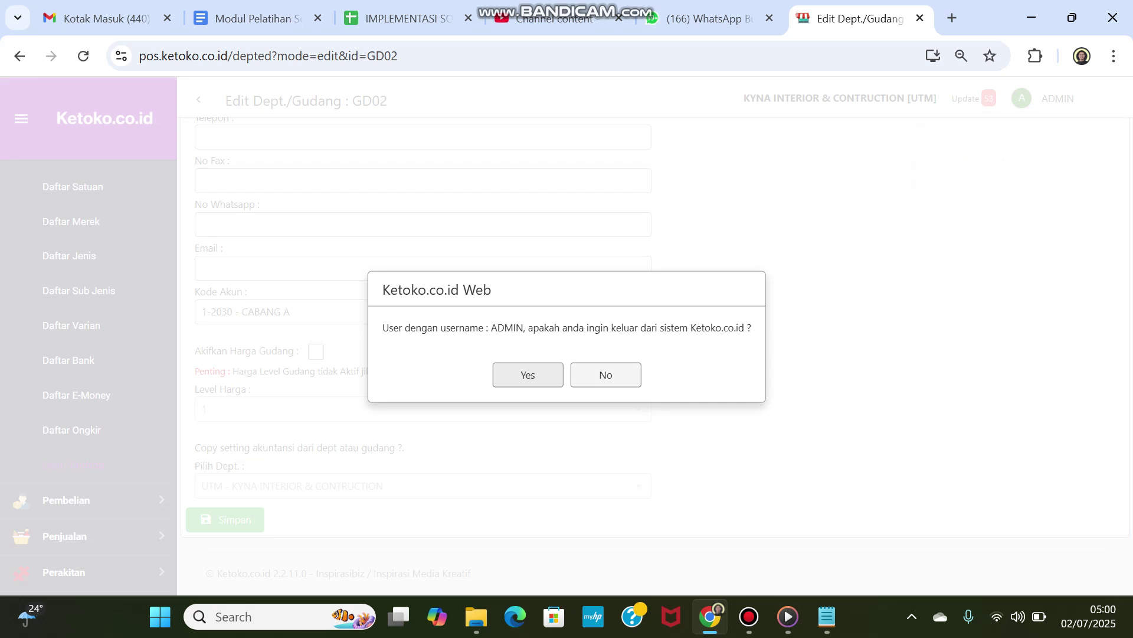
{"action": "left_click", "coordinate": [605, 374]}
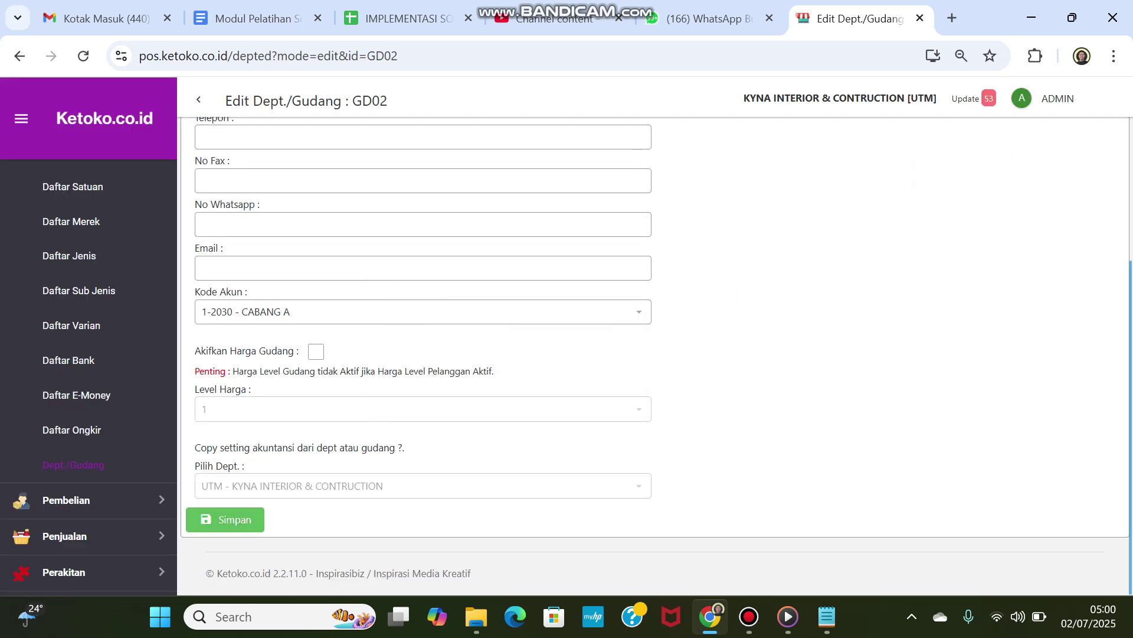
Step: Save the warehouse settings again and sign out of the account
{"action": "left_click", "coordinate": [225, 519]}
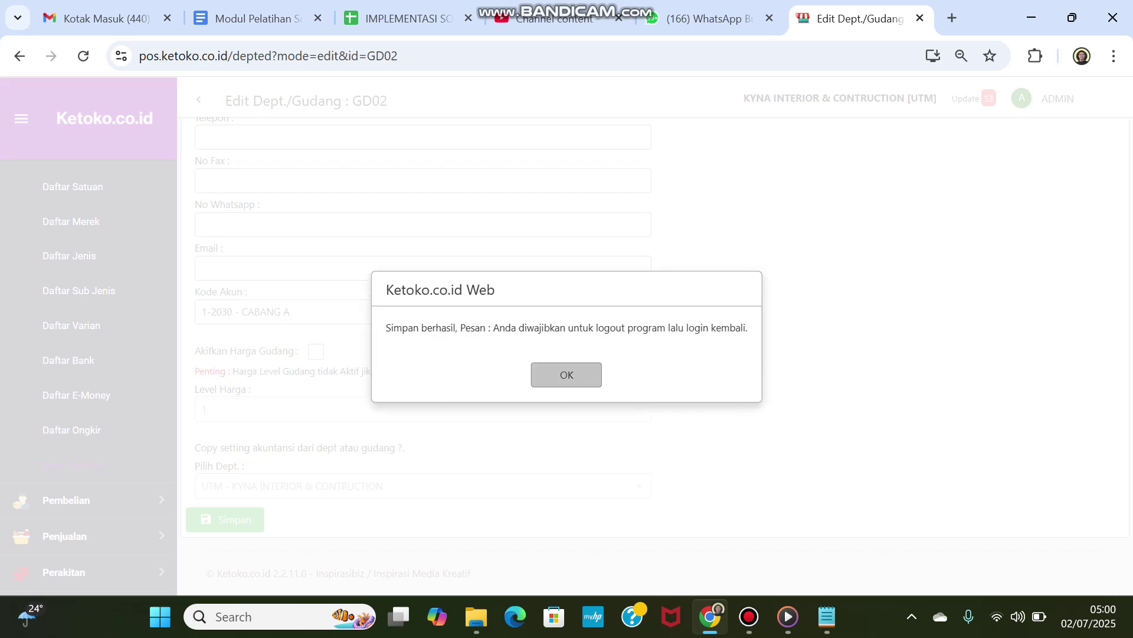
{"action": "left_click", "coordinate": [566, 375]}
{"action": "left_click", "coordinate": [1056, 99]}
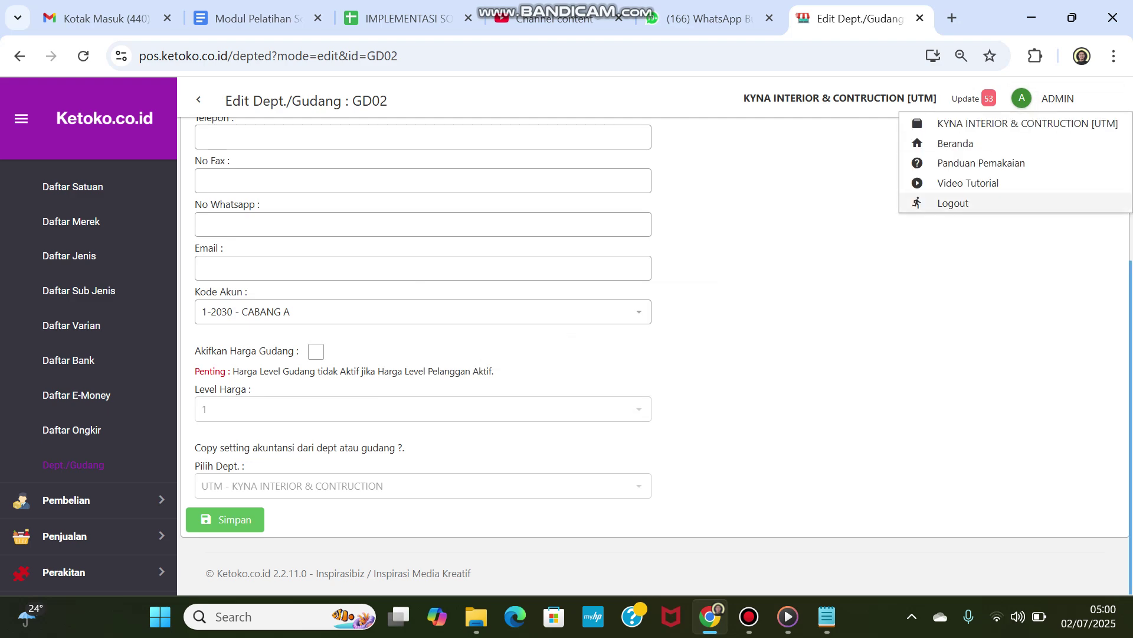
{"action": "left_click", "coordinate": [952, 202]}
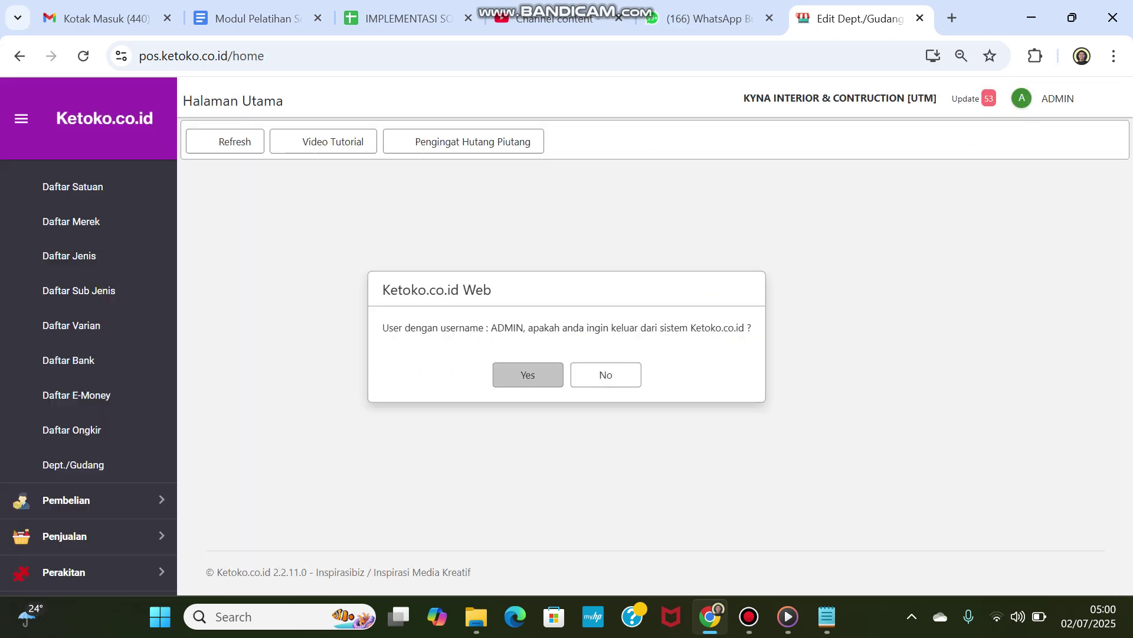
Step: Confirm sign-out and log back in as the admin user with the saved browser login
{"action": "left_click", "coordinate": [528, 375]}
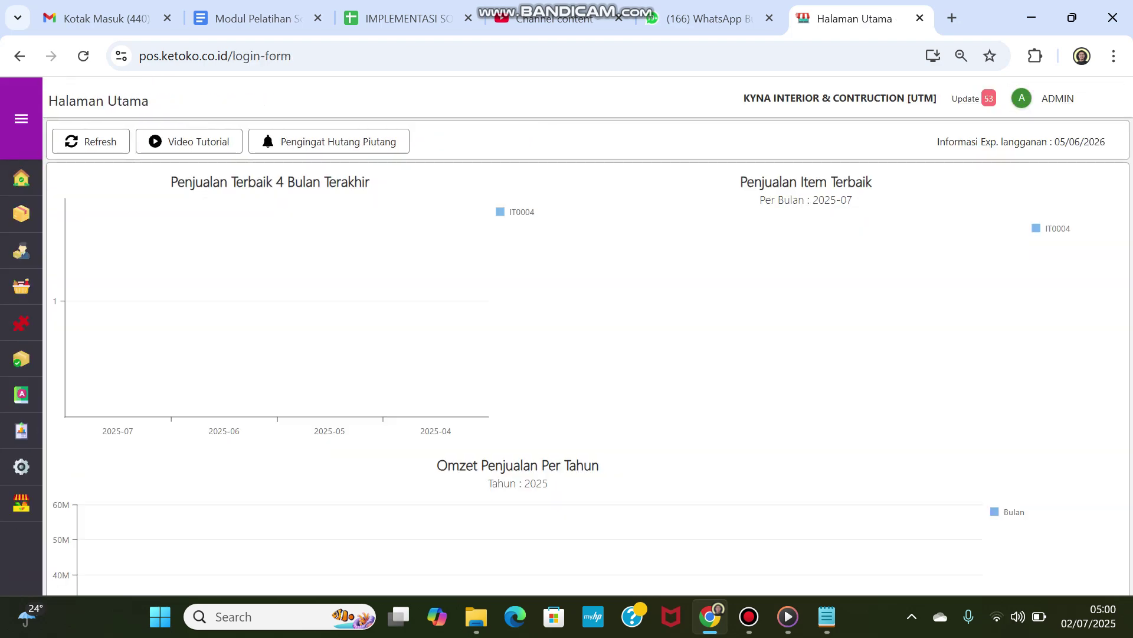
{"action": "left_click", "coordinate": [530, 291]}
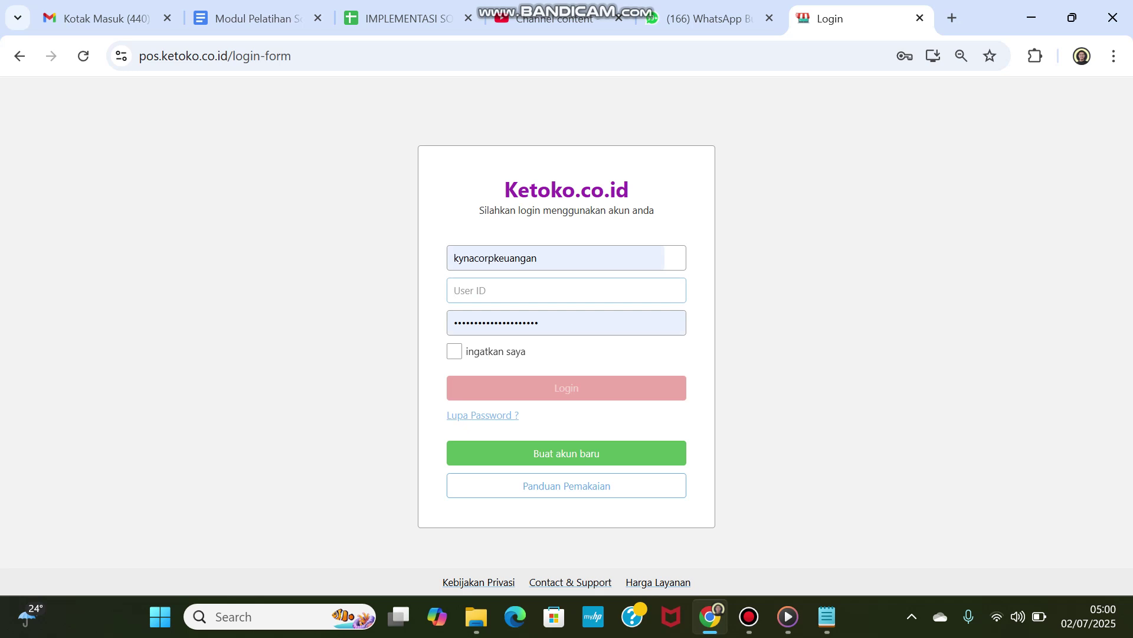
{"action": "type", "text": "ADMIN"}
{"action": "left_click", "coordinate": [538, 290]}
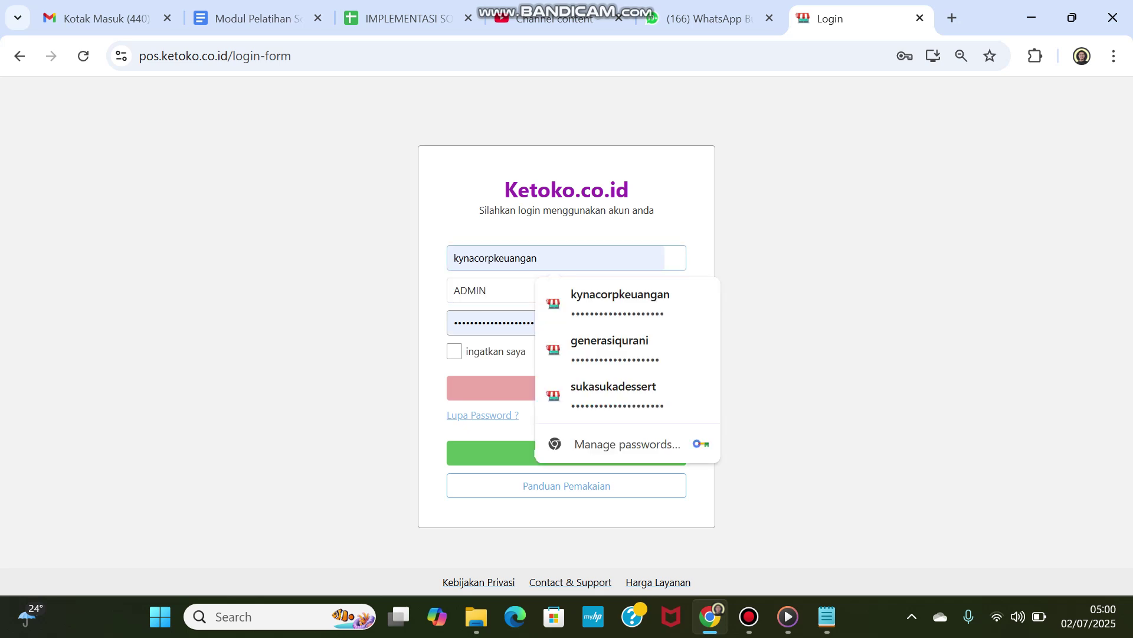
{"action": "key", "text": "Escape"}
{"action": "key", "text": "Return"}
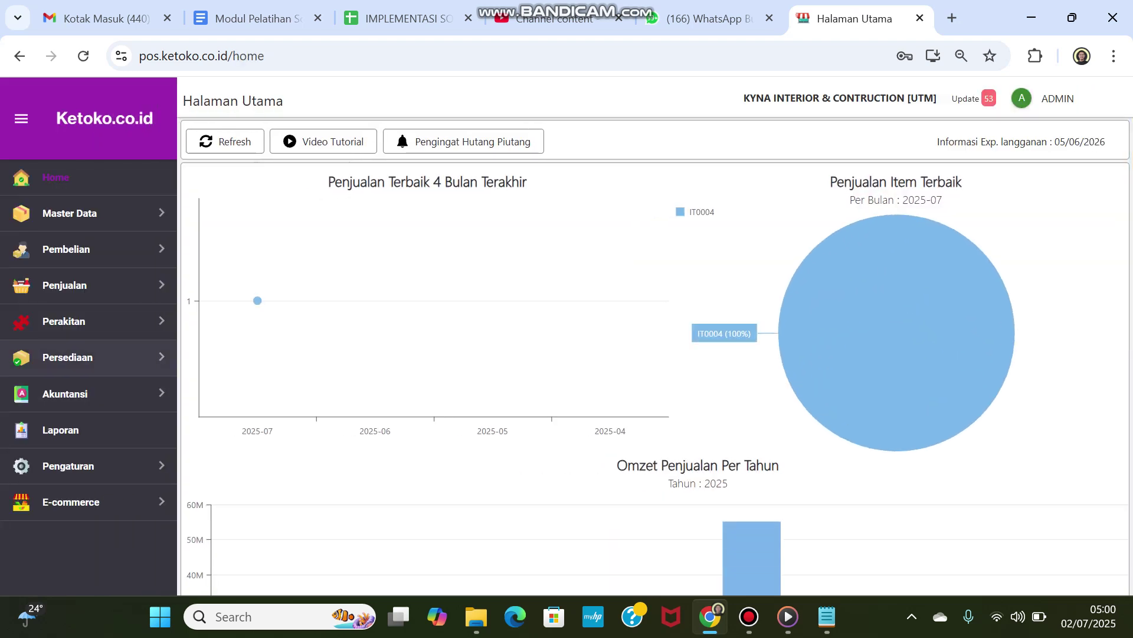
{"action": "left_click", "coordinate": [89, 358]}
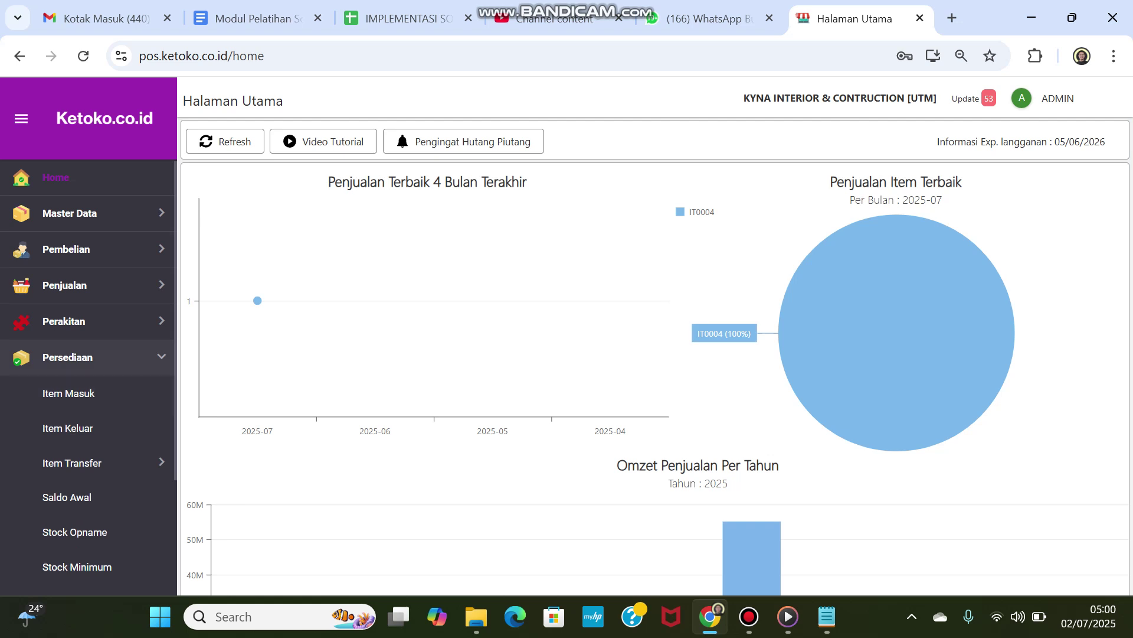
{"action": "left_click", "coordinate": [88, 357]}
Step: Preview the 31/07/2025 Neraca balance sheet, then return to its settings tab
{"action": "left_click", "coordinate": [60, 430]}
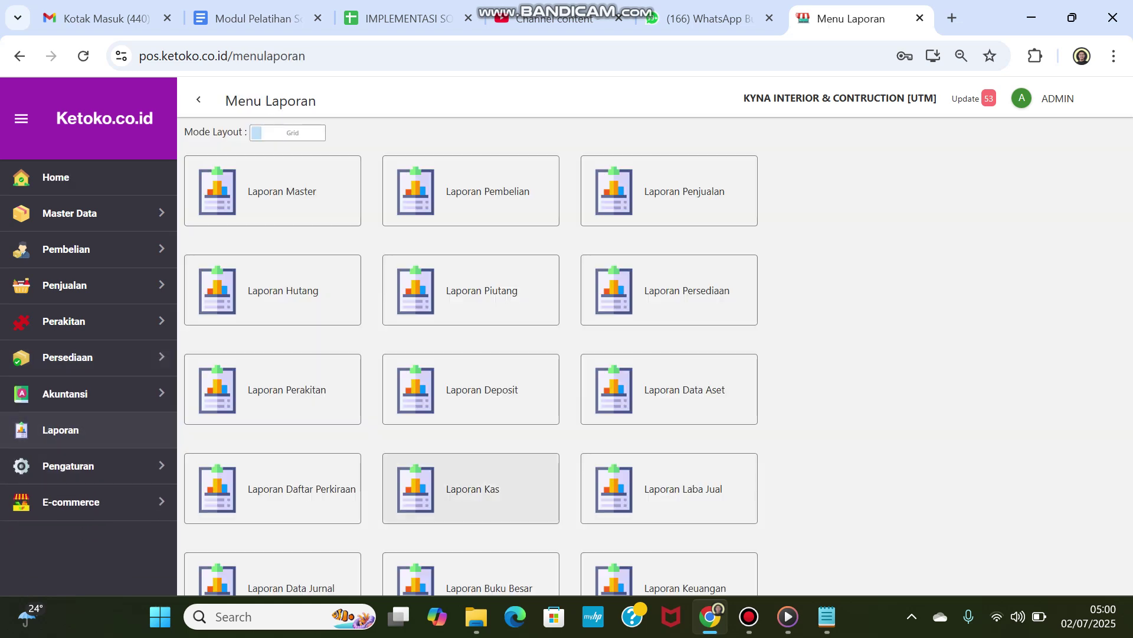
{"action": "scroll", "coordinate": [667, 437], "scroll_direction": "down", "scroll_amount": 3}
{"action": "left_click", "coordinate": [669, 473]}
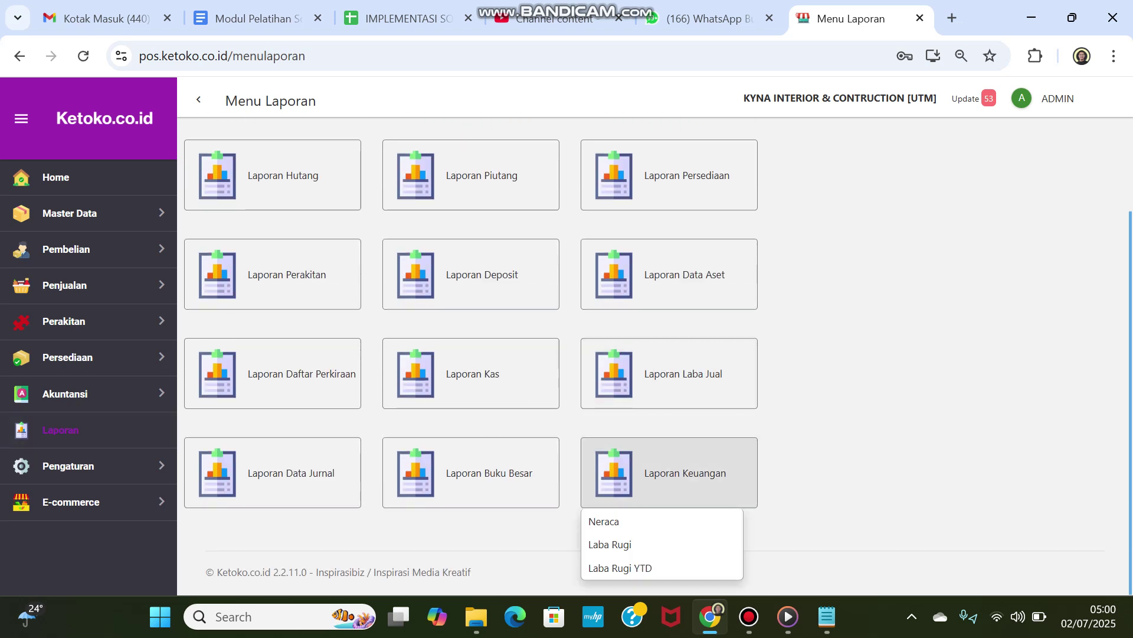
{"action": "left_click", "coordinate": [603, 521]}
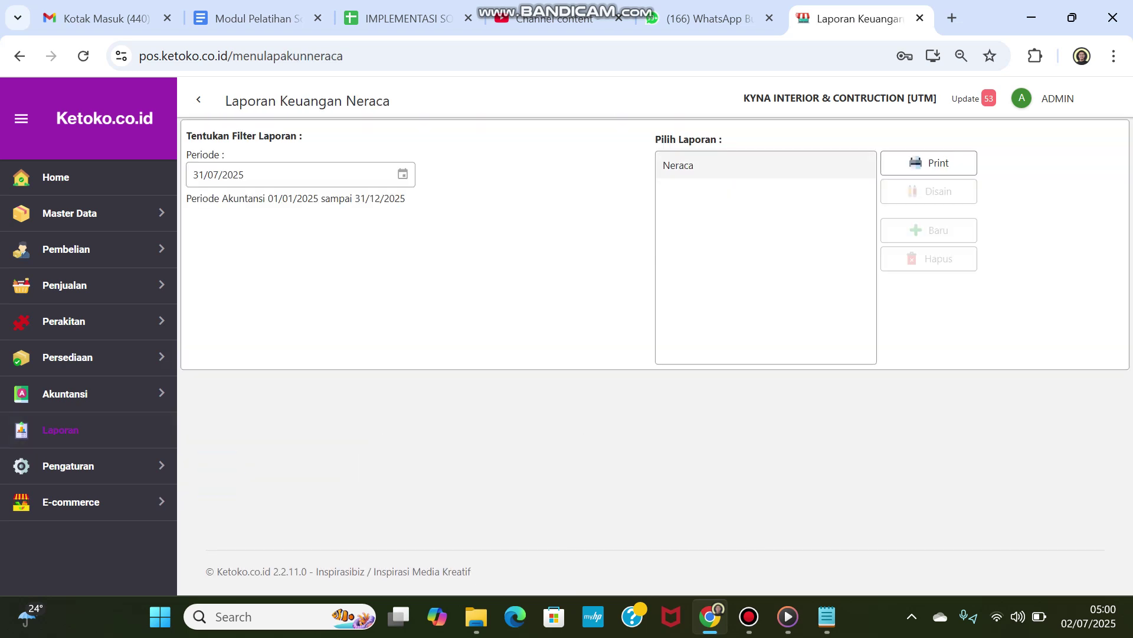
{"action": "left_click", "coordinate": [766, 166]}
{"action": "left_click", "coordinate": [929, 164]}
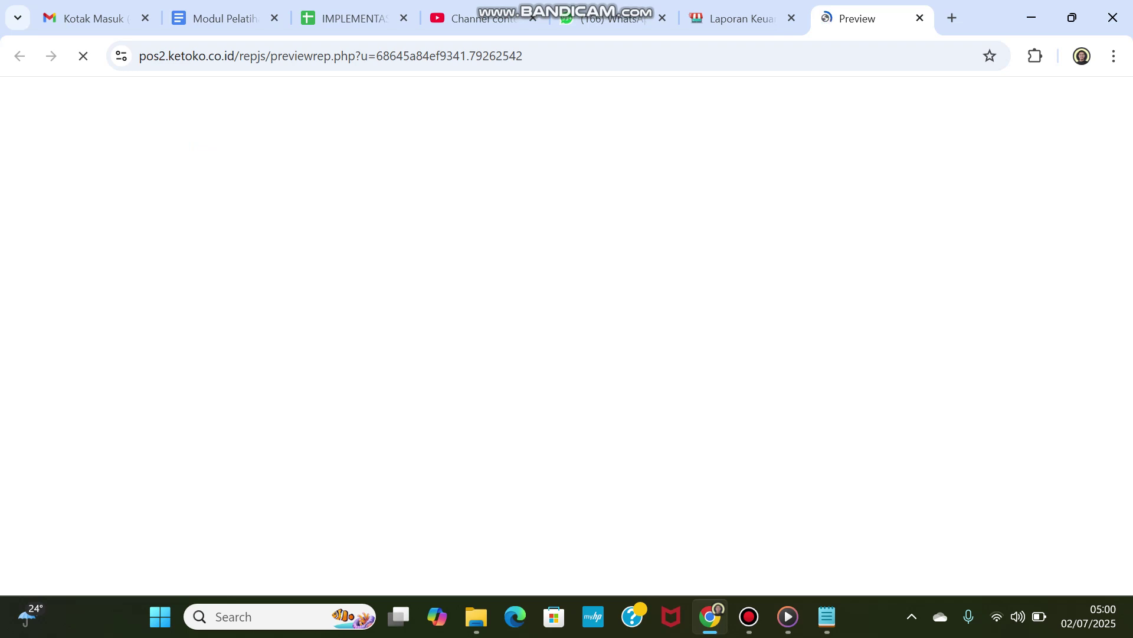
{"action": "scroll", "coordinate": [561, 354], "scroll_direction": "down", "scroll_amount": 2}
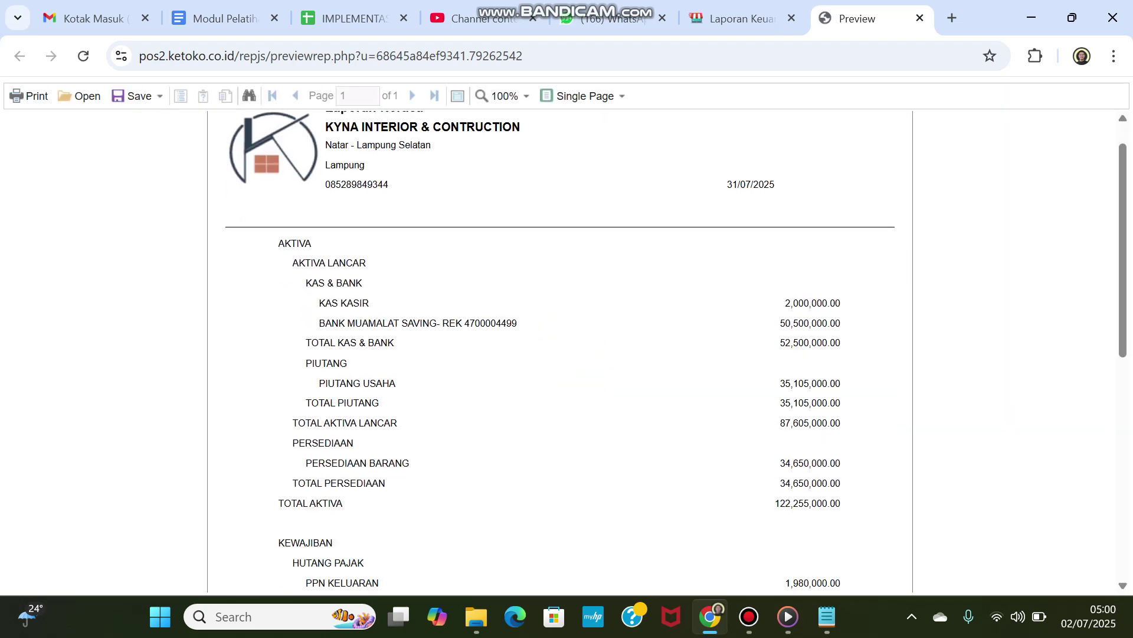
{"action": "scroll", "coordinate": [561, 355], "scroll_direction": "down", "scroll_amount": 2}
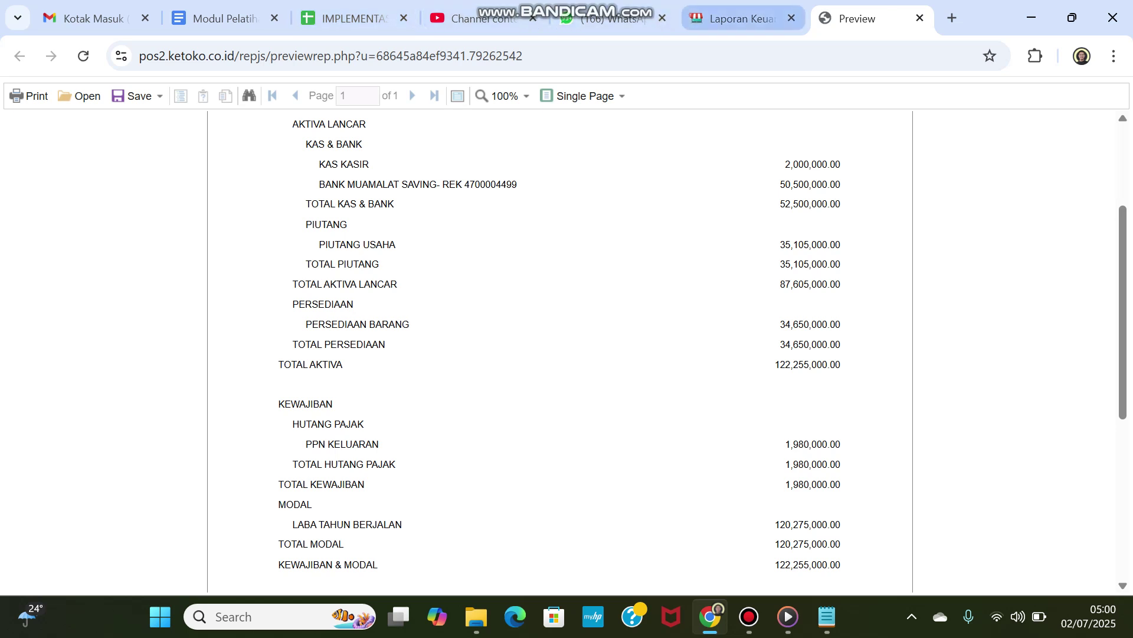
{"action": "left_click", "coordinate": [742, 19]}
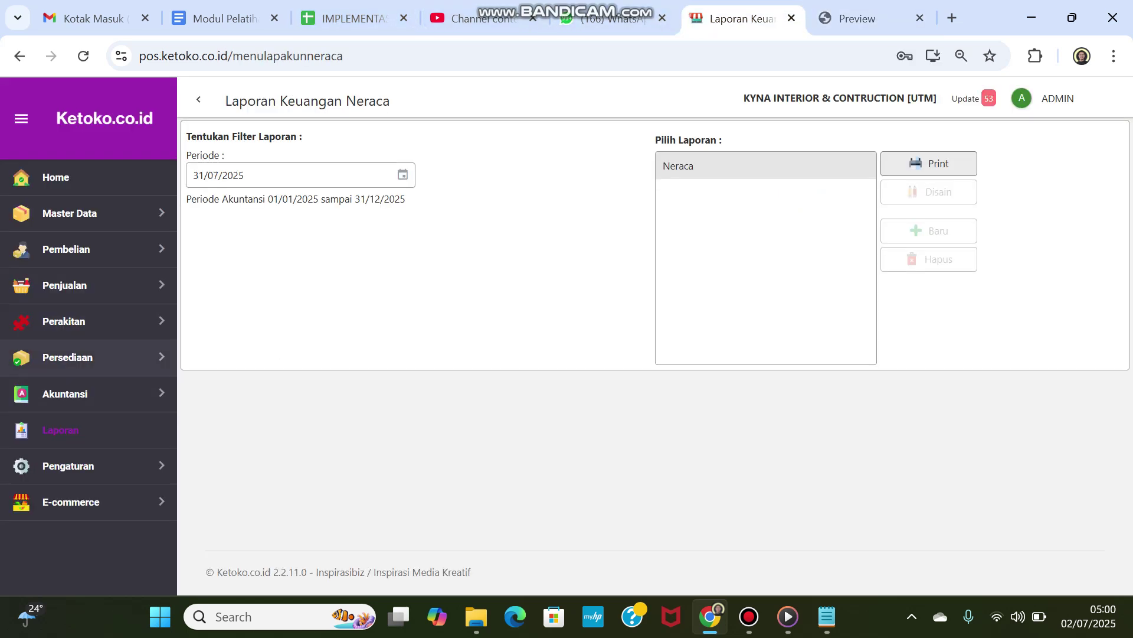
Step: Open the Daftar Item Transfer list from Persediaan > Item Transfer
{"action": "left_click", "coordinate": [68, 357]}
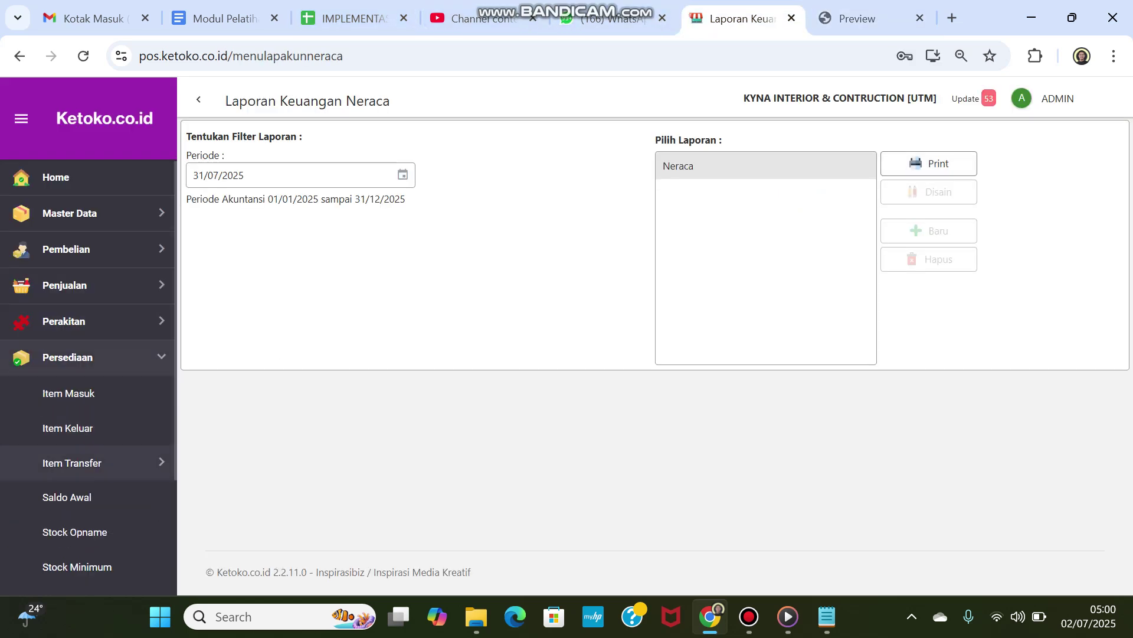
{"action": "left_click", "coordinate": [72, 463]}
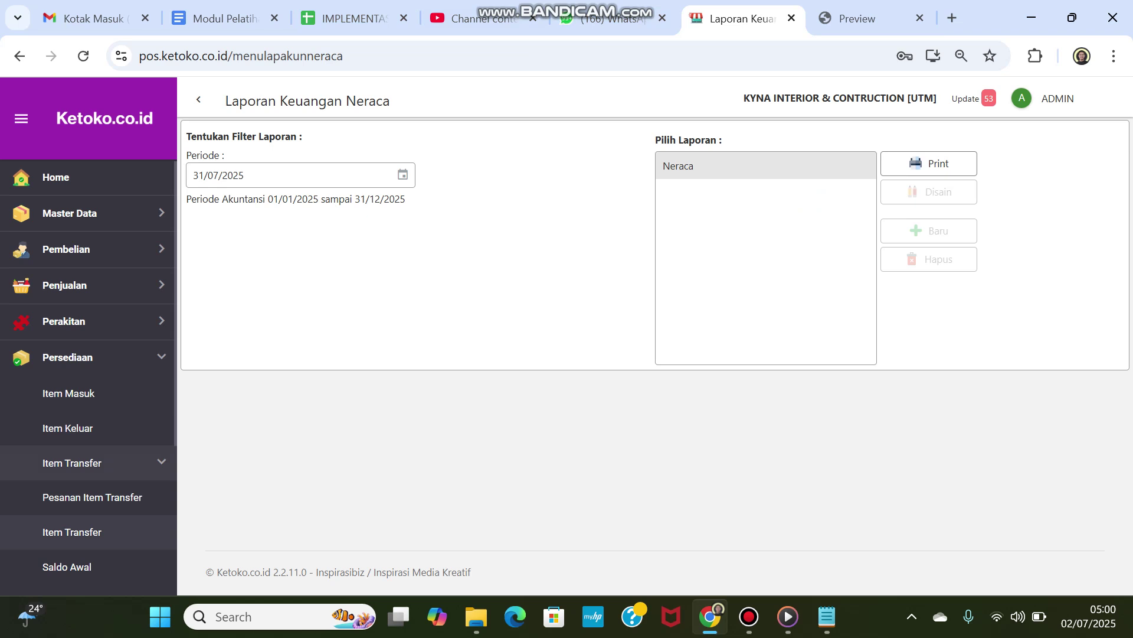
{"action": "left_click", "coordinate": [72, 532]}
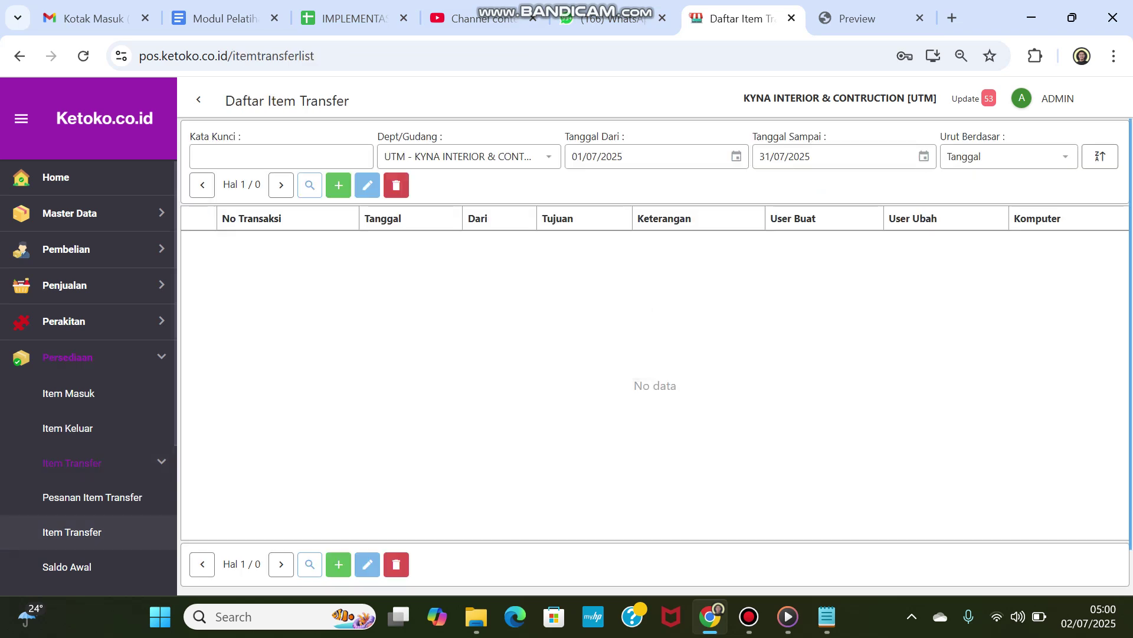
Step: Start a new transfer and add Cat Tembok from the Bahan Bangunan category
{"action": "left_click", "coordinate": [339, 185]}
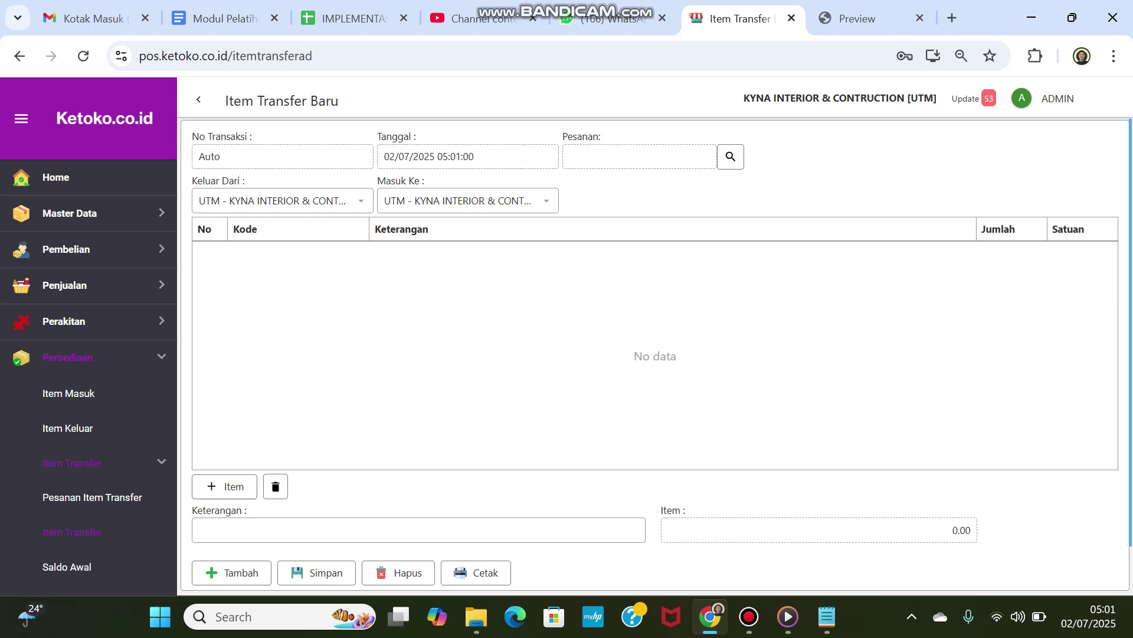
{"action": "left_click", "coordinate": [224, 486]}
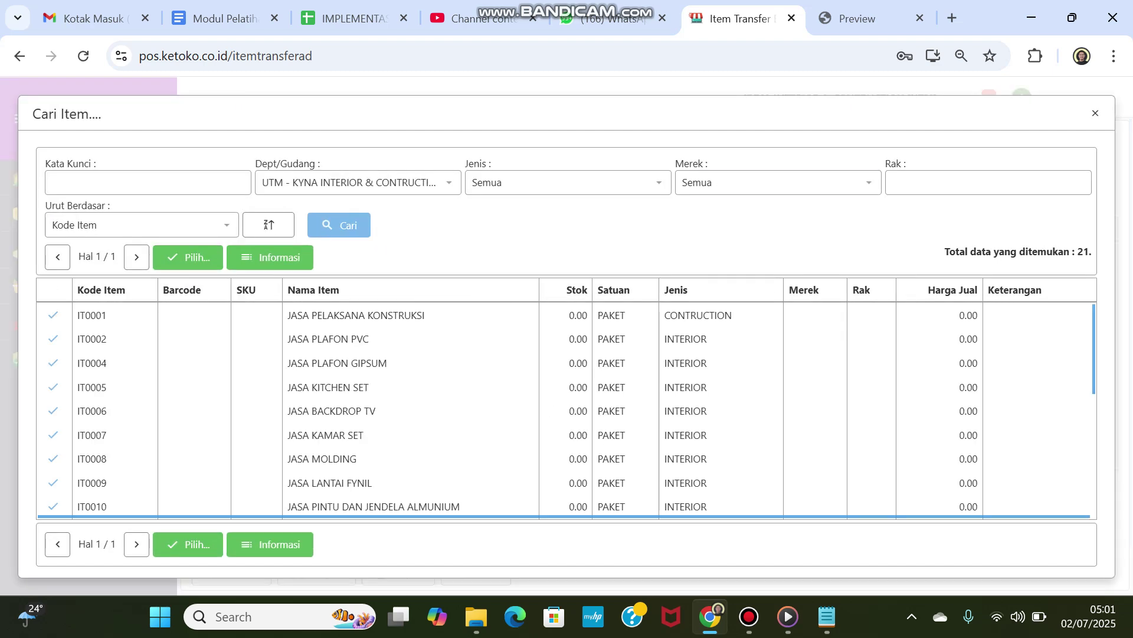
{"action": "left_click", "coordinate": [659, 182]}
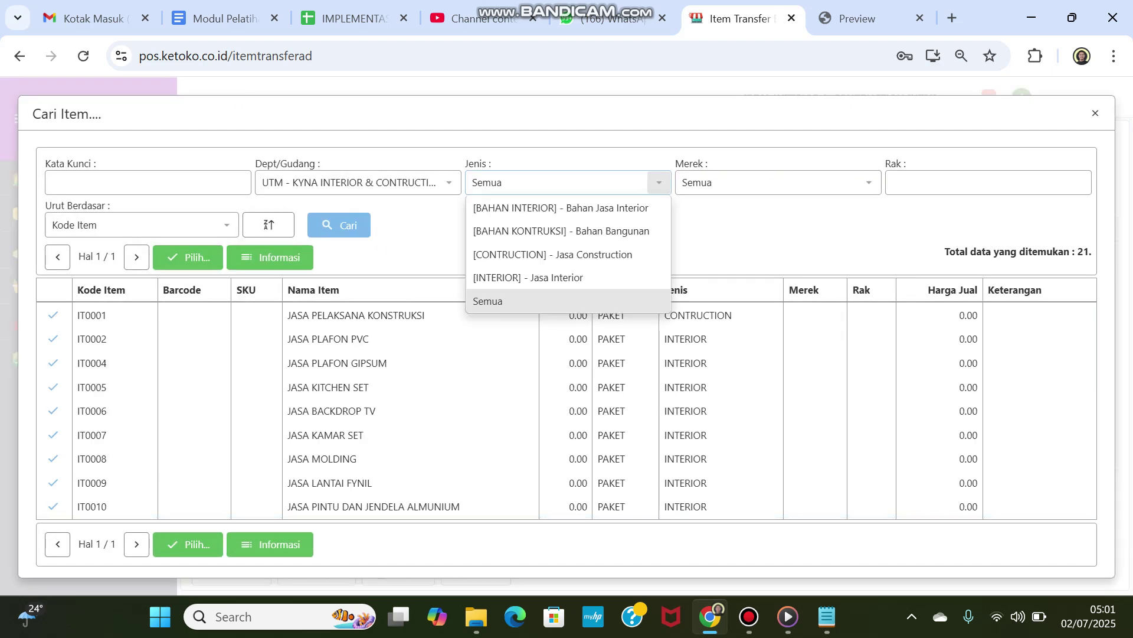
{"action": "left_click", "coordinate": [561, 231]}
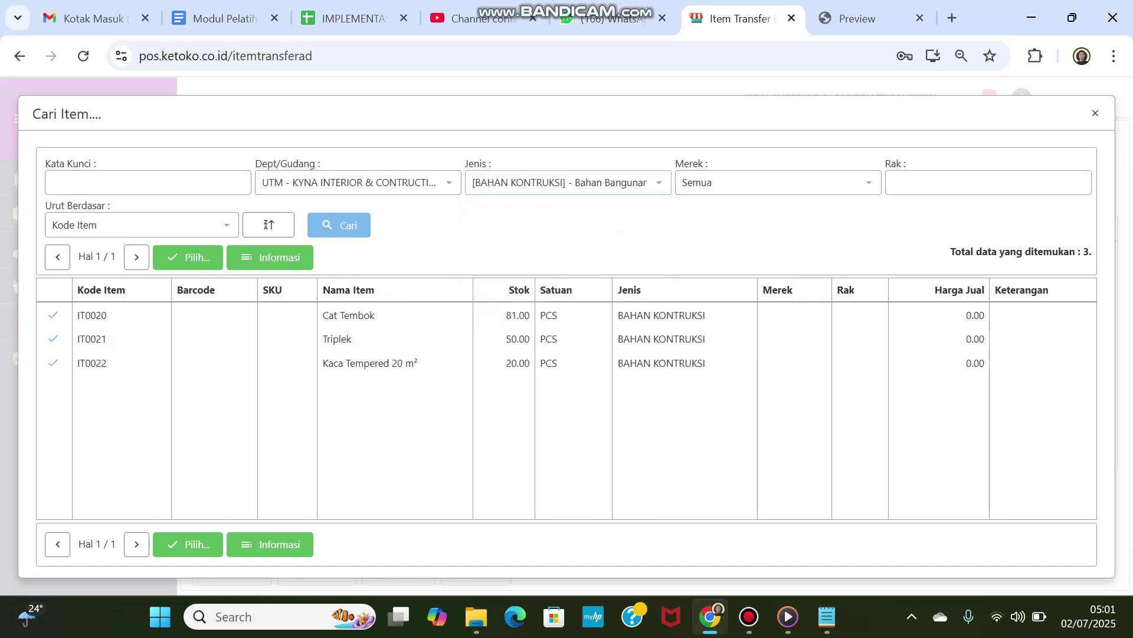
{"action": "double_click", "coordinate": [517, 315]}
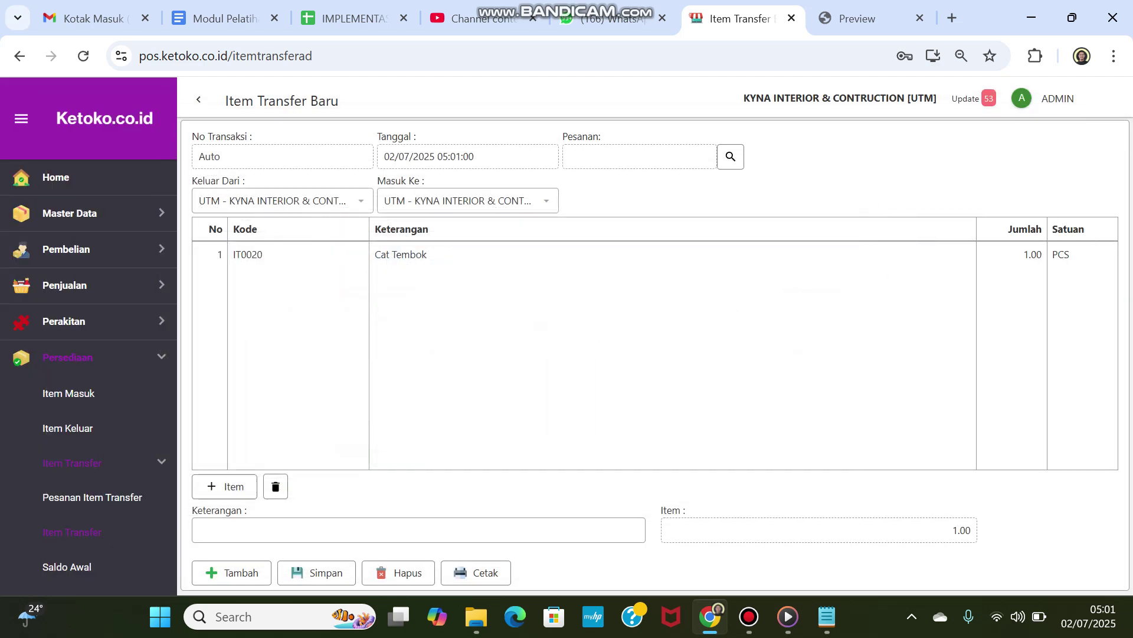
Step: Set the Cat Tembok quantity to 30 and note 'Transfer Barang ke Gudang Natar'
{"action": "left_click", "coordinate": [1028, 254]}
{"action": "key", "text": "BackSpace"}
{"action": "type", "text": "30"}
{"action": "key", "text": "Return"}
{"action": "left_click", "coordinate": [419, 530]}
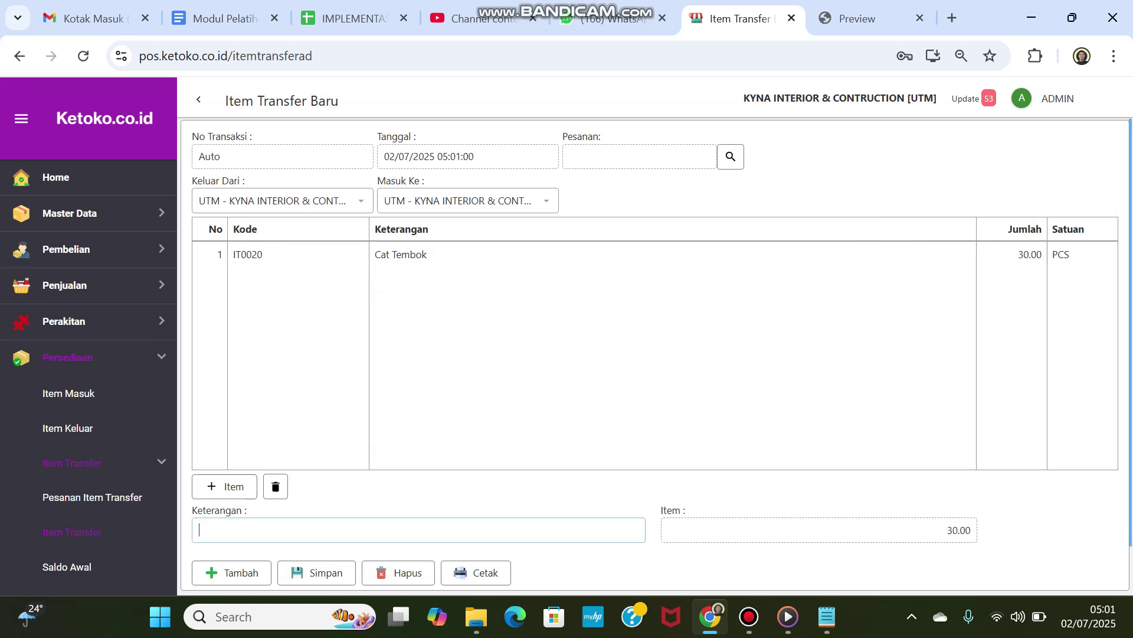
{"action": "type", "text": "Transfer Barang ke "}
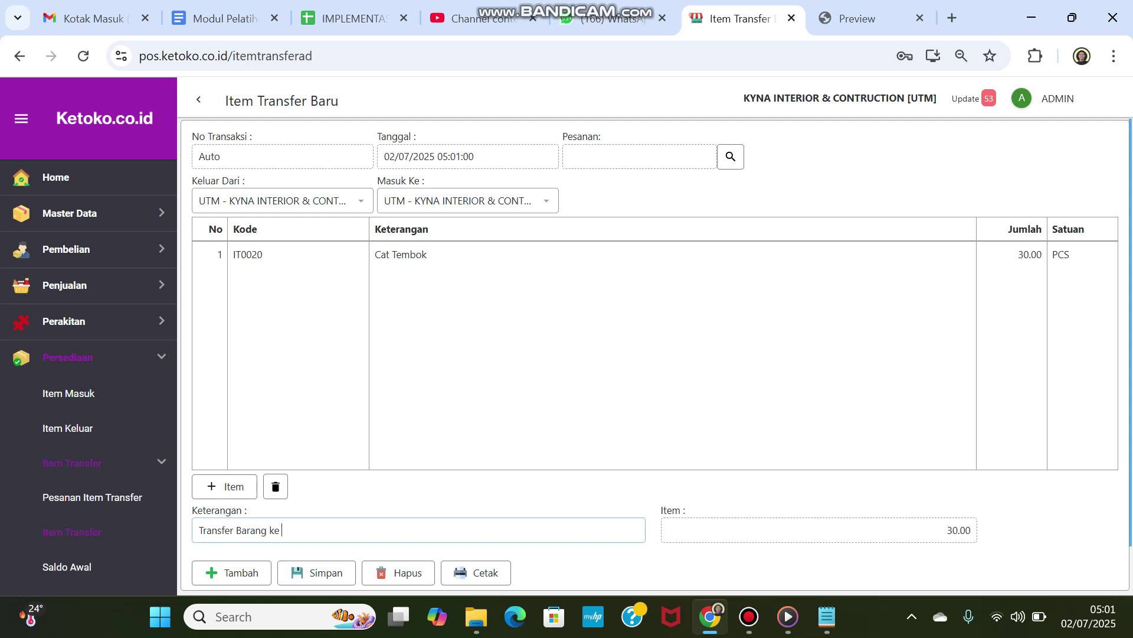
{"action": "type", "text": "Gudang Natar"}
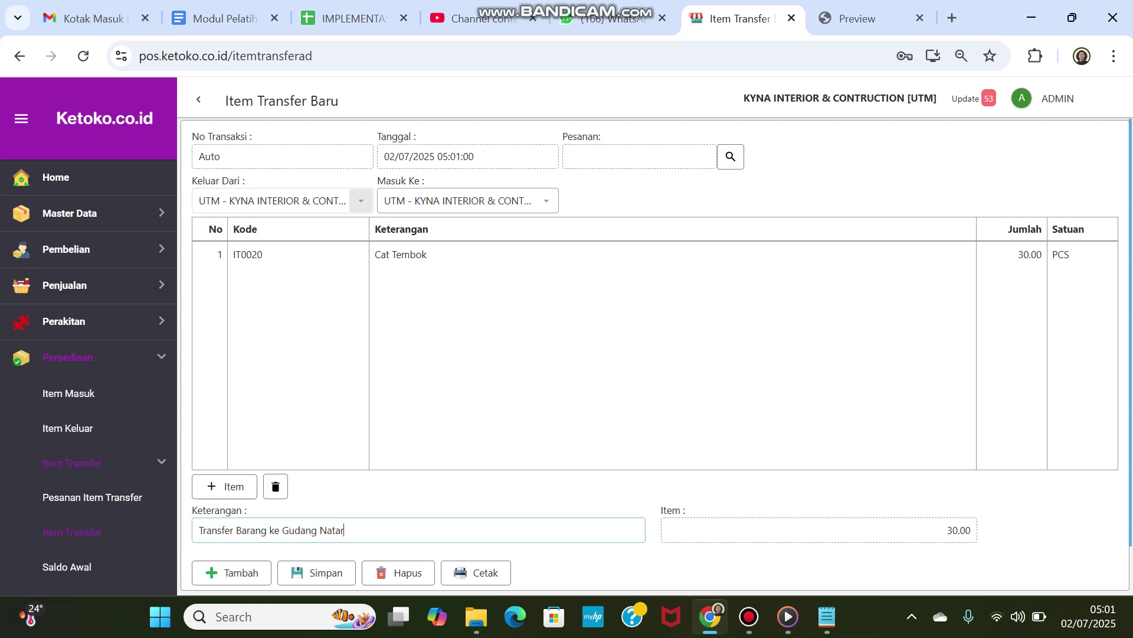
Step: Send the transfer to GD02 - Gudang Natar, append 'untuk Proyek PT Rumah Indah', and save
{"action": "left_click", "coordinate": [546, 201]}
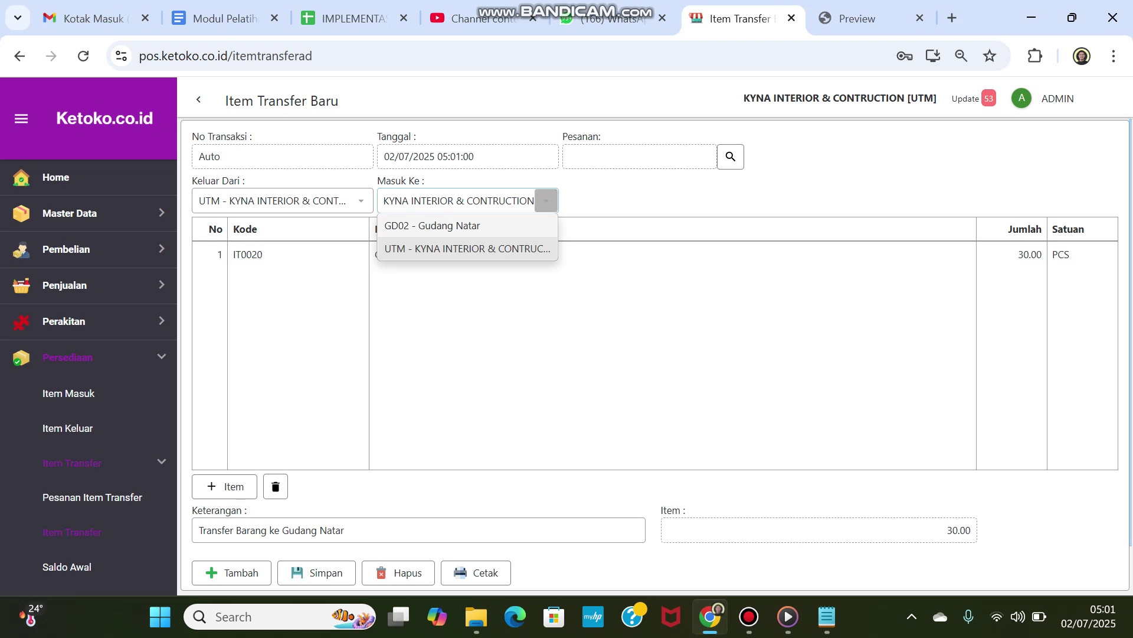
{"action": "left_click", "coordinate": [433, 226]}
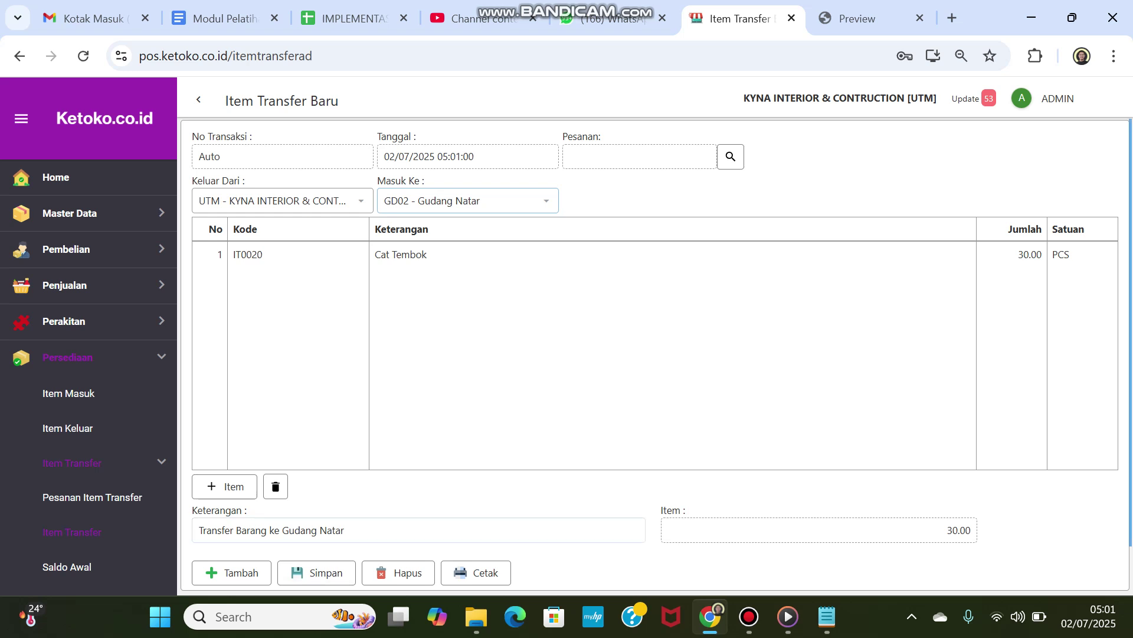
{"action": "left_click", "coordinate": [348, 530]}
{"action": "type", "text": "u"}
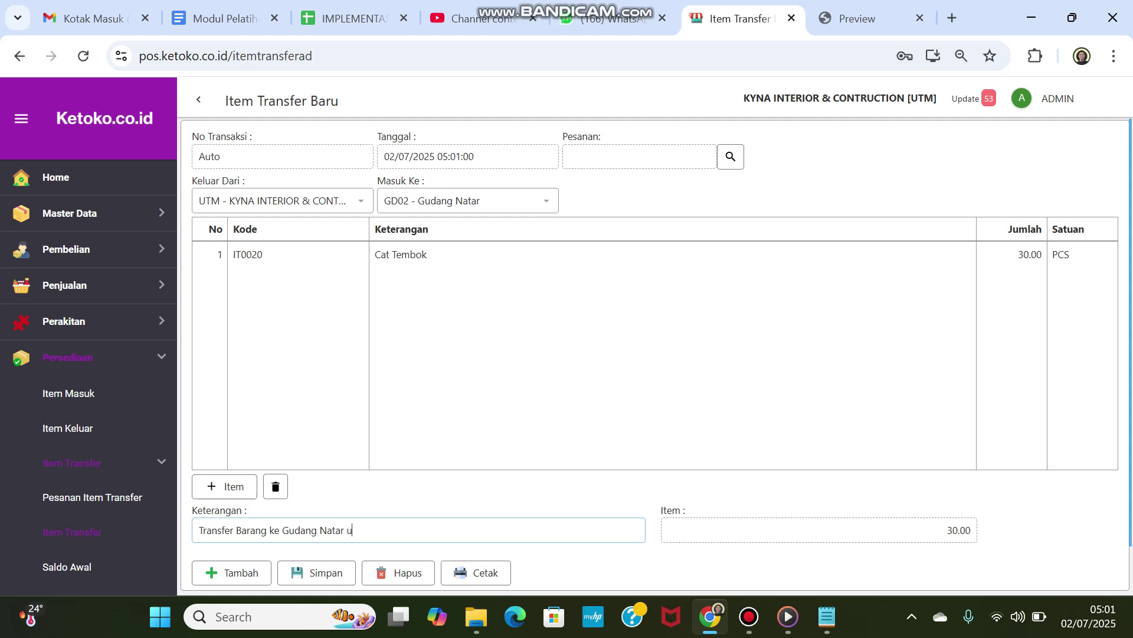
{"action": "type", "text": "ntuk Proyek PT Rumah Indah"}
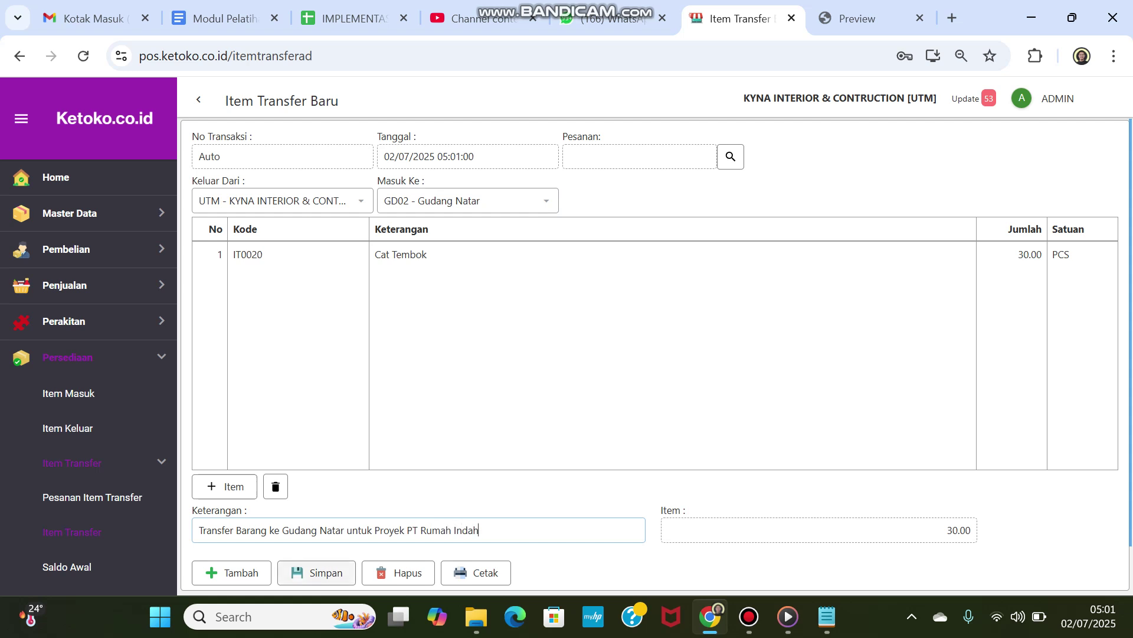
{"action": "left_click", "coordinate": [316, 572]}
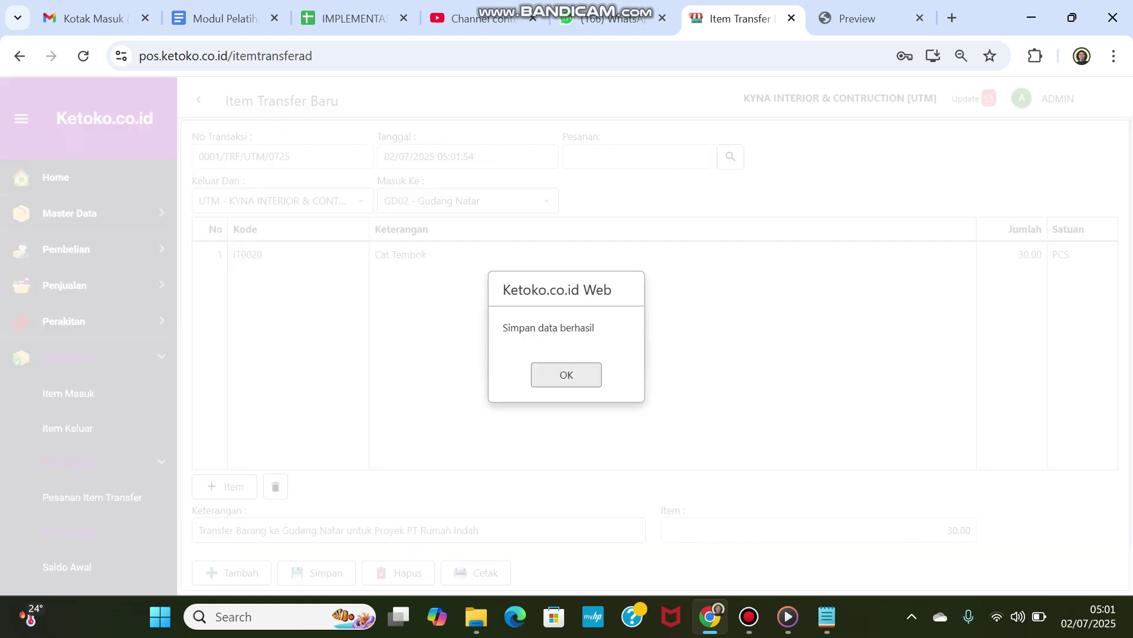
{"action": "key", "text": "Return"}
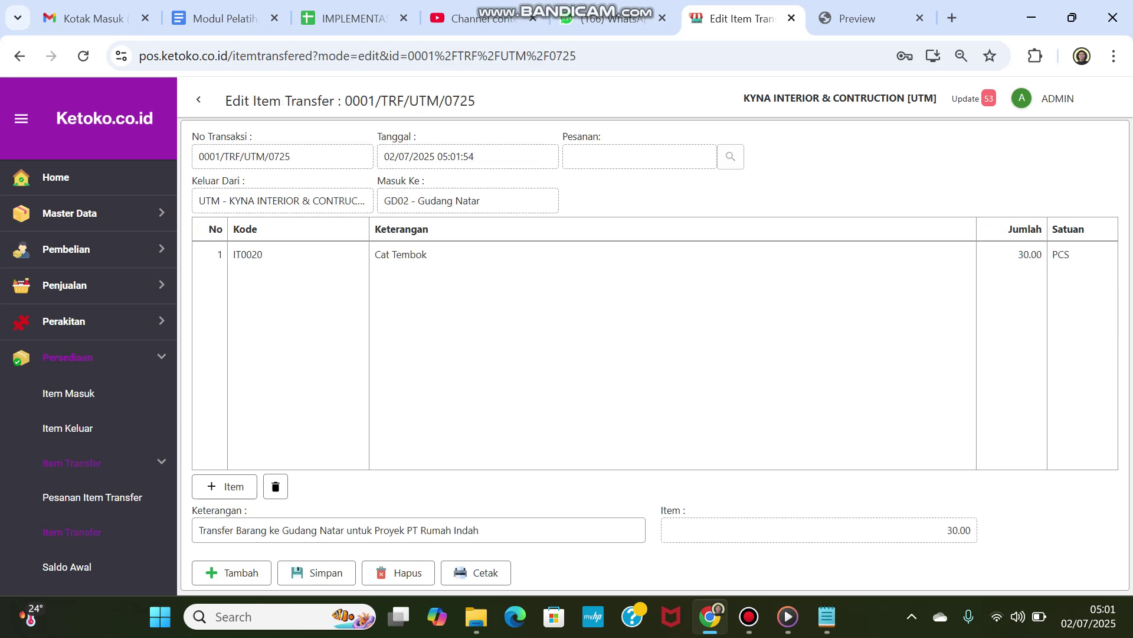
Step: Preview the Bukti Item Transfer receipt for 30.00 PCS Cat Tembok, then close the preview
{"action": "left_click", "coordinate": [476, 572]}
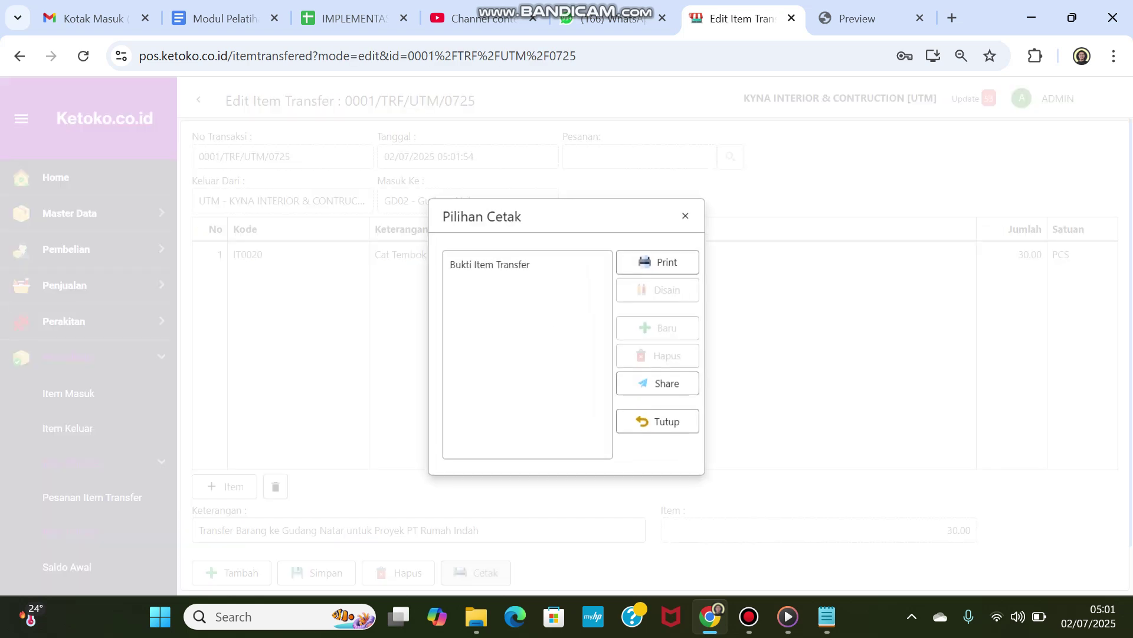
{"action": "left_click", "coordinate": [526, 263]}
{"action": "left_click", "coordinate": [660, 260]}
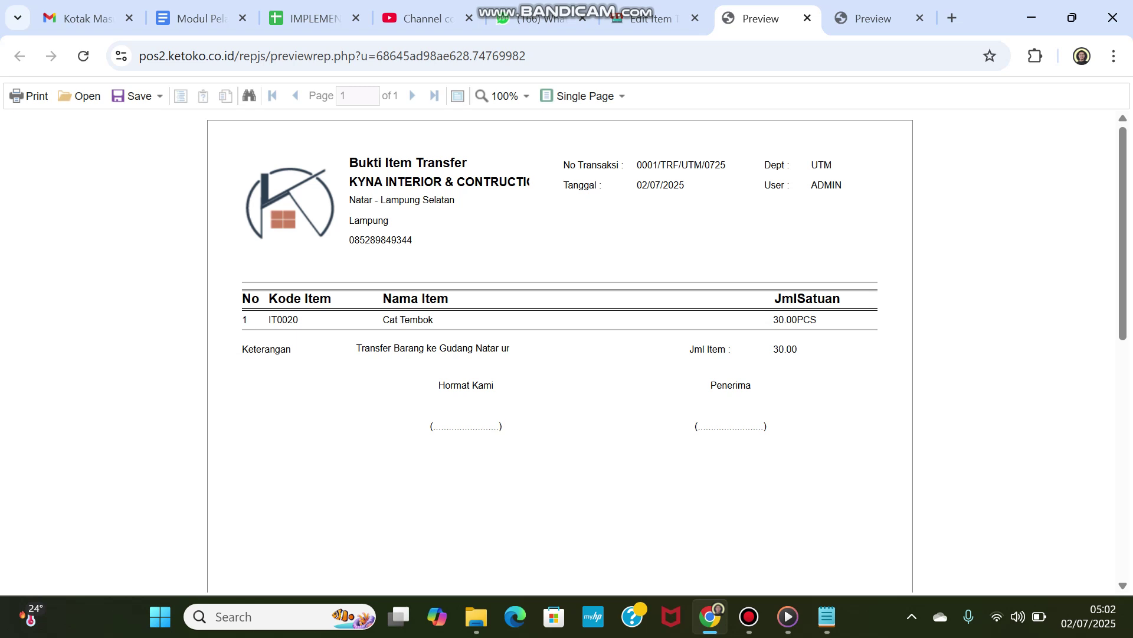
{"action": "left_click", "coordinate": [808, 17]}
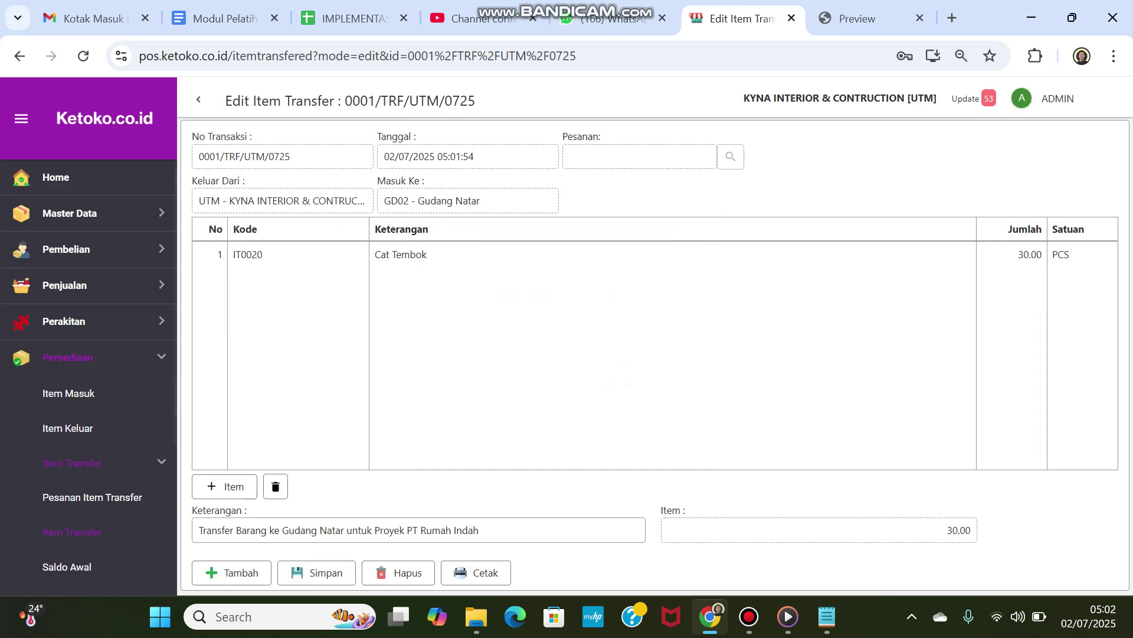
Step: Open the Laporan Keuangan Neraca report page from the accounting reports menu
{"action": "scroll", "coordinate": [89, 520], "scroll_direction": "down", "scroll_amount": 4}
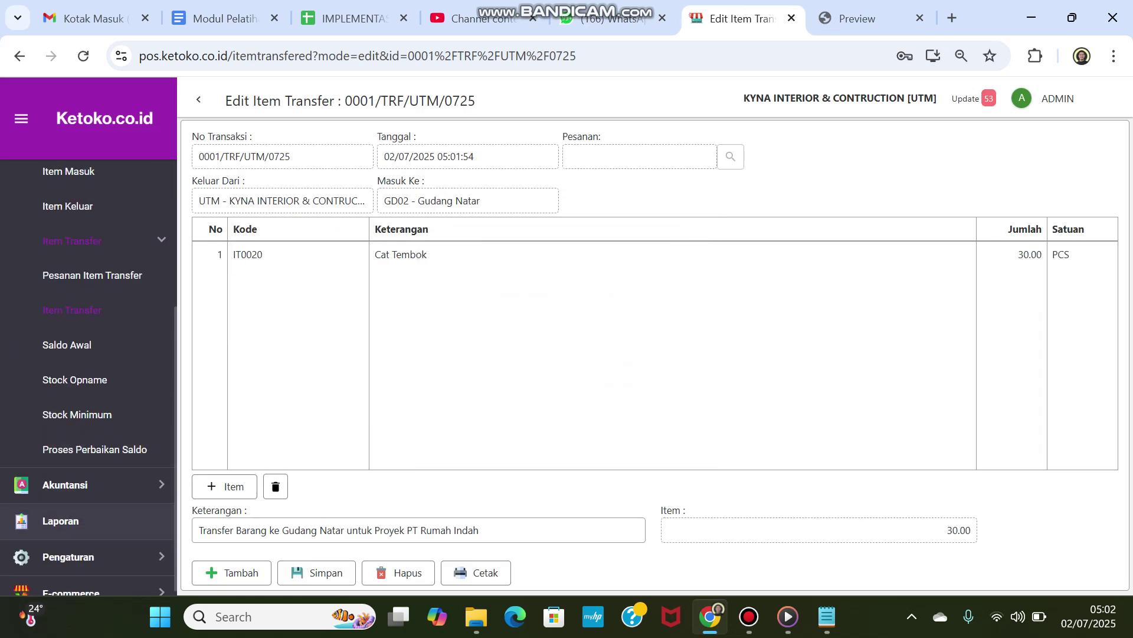
{"action": "left_click", "coordinate": [65, 484]}
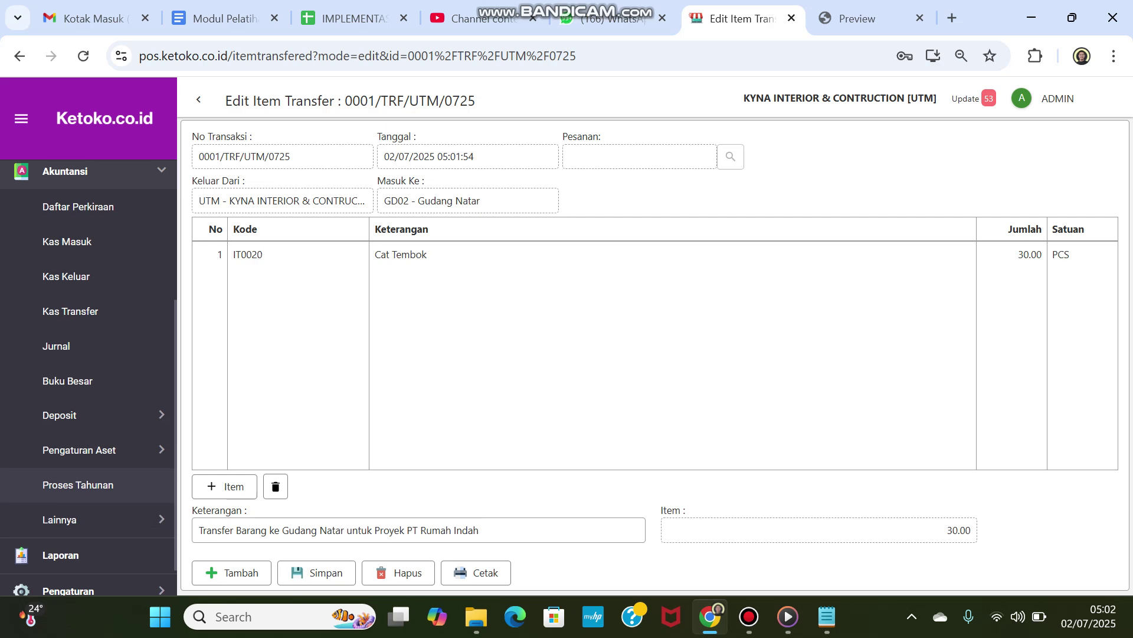
{"action": "left_click", "coordinate": [60, 555]}
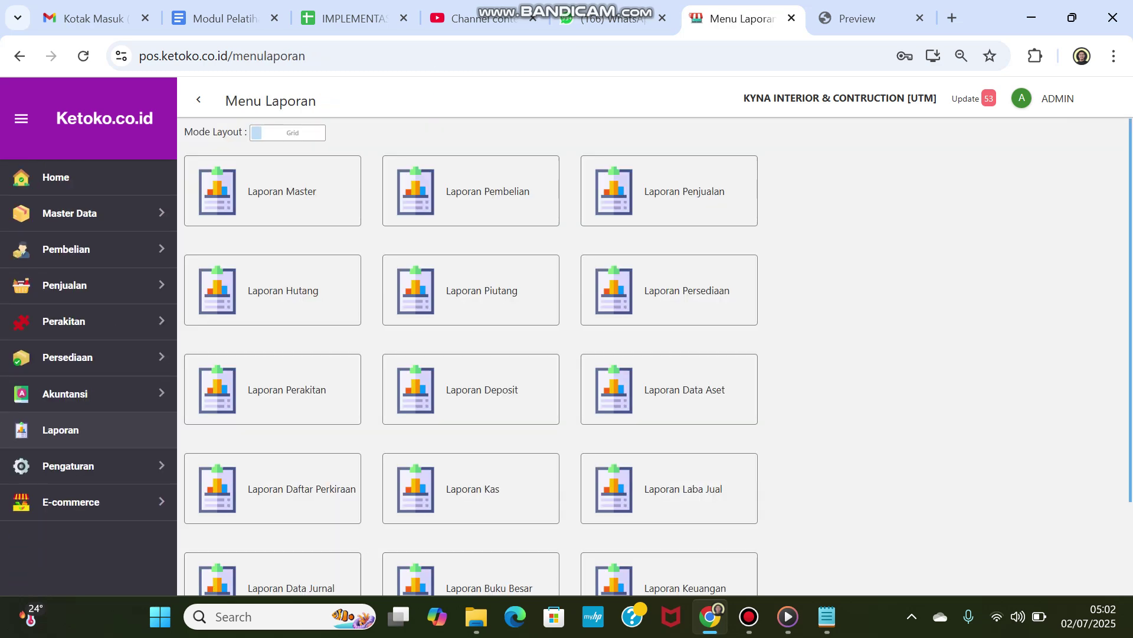
{"action": "scroll", "coordinate": [667, 472], "scroll_direction": "down", "scroll_amount": 2}
{"action": "left_click", "coordinate": [669, 475]}
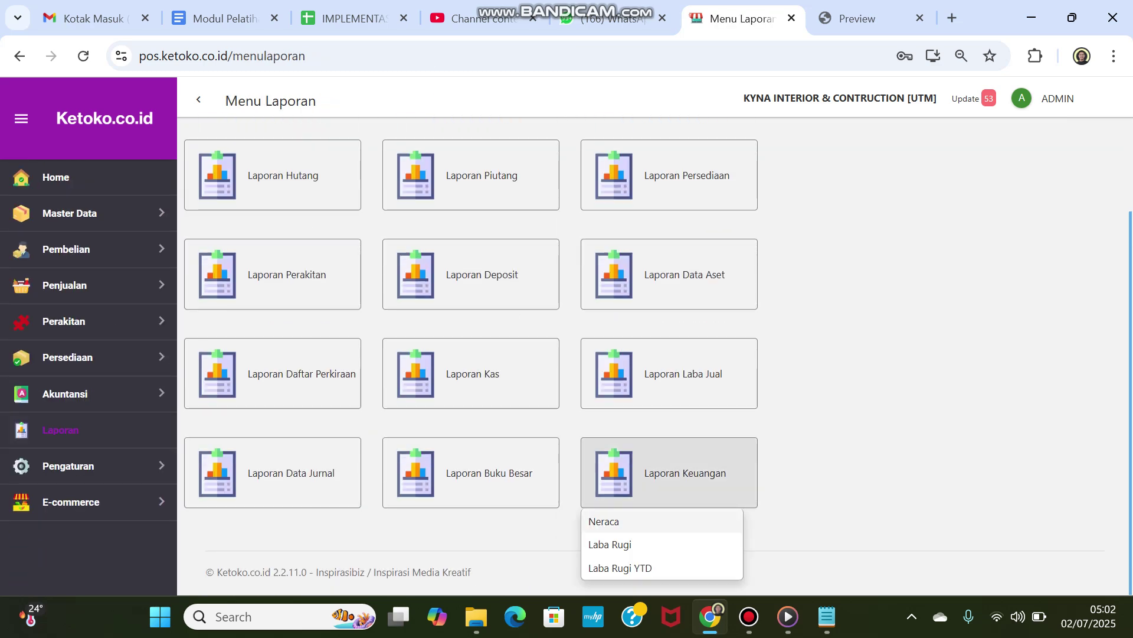
{"action": "left_click", "coordinate": [603, 522]}
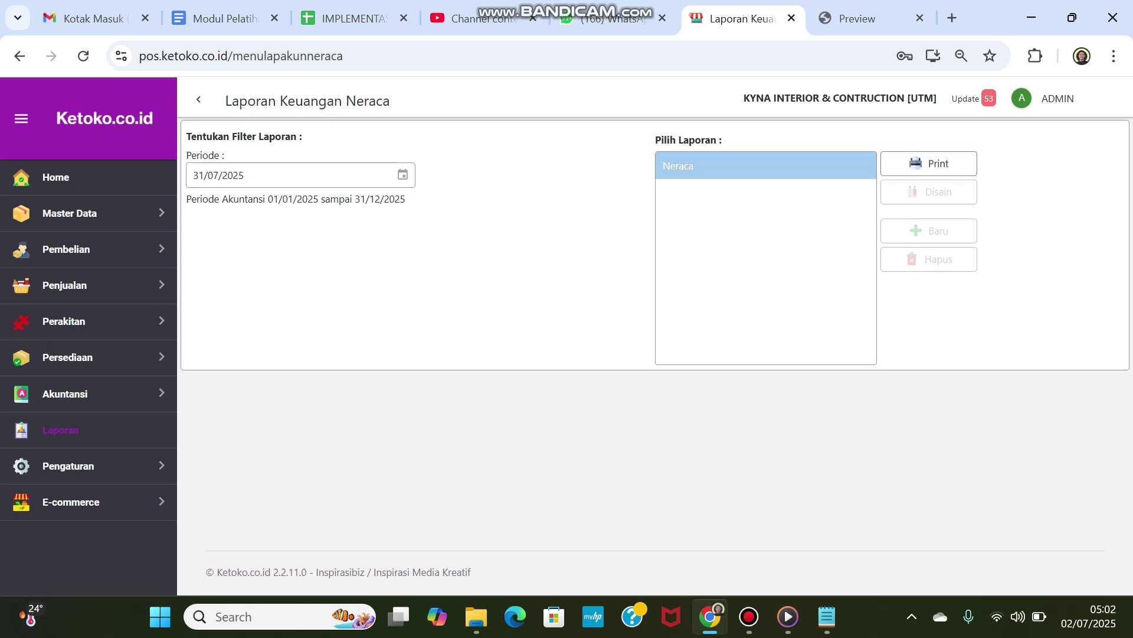
Step: Preview the 31/07/2025 Neraca balance sheet totalling 122,255,000.00 and return to its settings page
{"action": "left_click", "coordinate": [928, 164]}
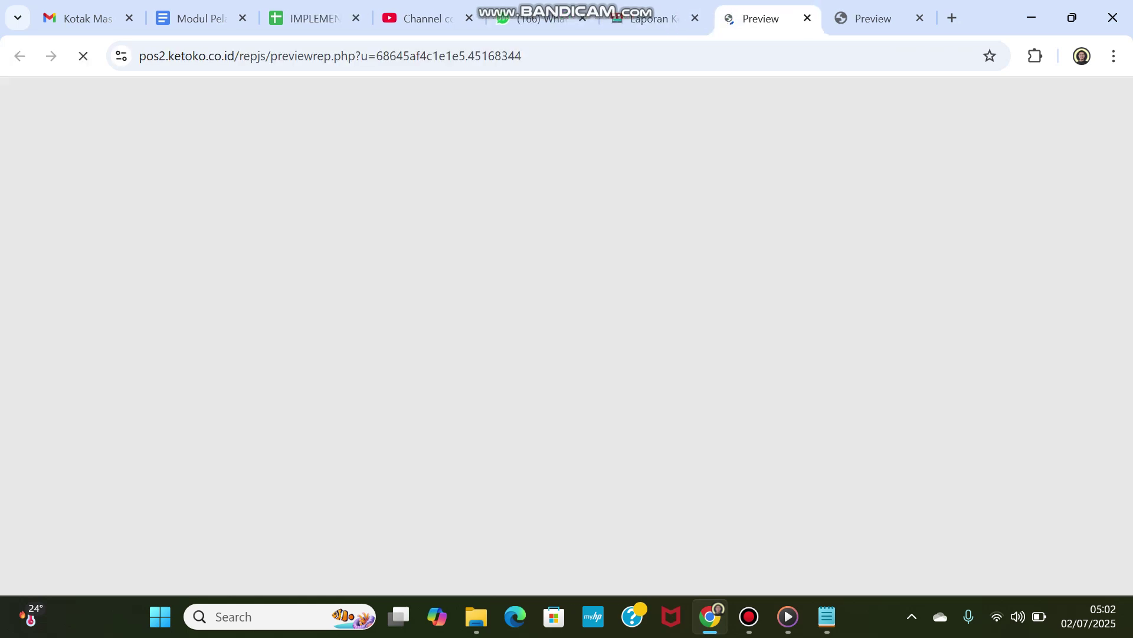
{"action": "scroll", "coordinate": [560, 354], "scroll_direction": "down", "scroll_amount": 3}
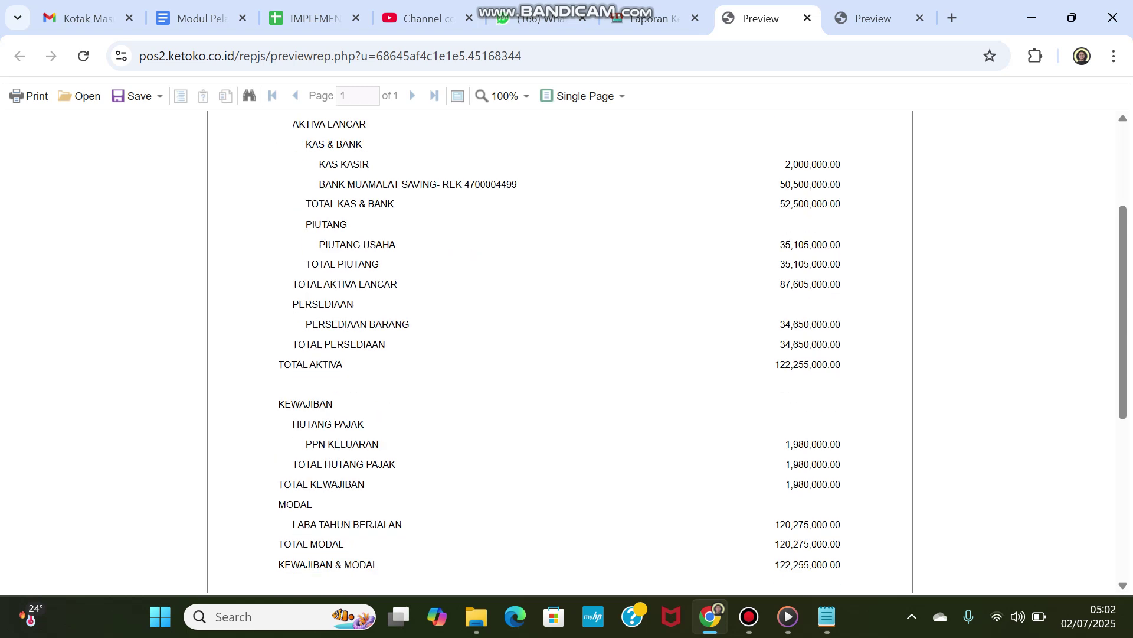
{"action": "scroll", "coordinate": [561, 354], "scroll_direction": "down", "scroll_amount": 2}
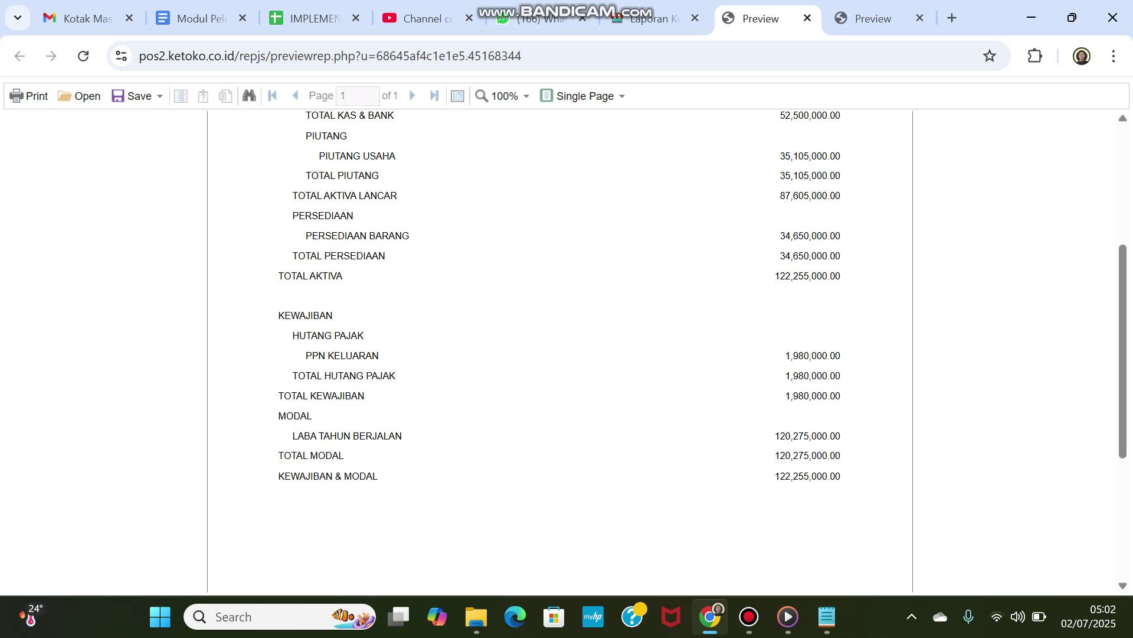
{"action": "scroll", "coordinate": [561, 354], "scroll_direction": "up", "scroll_amount": 5}
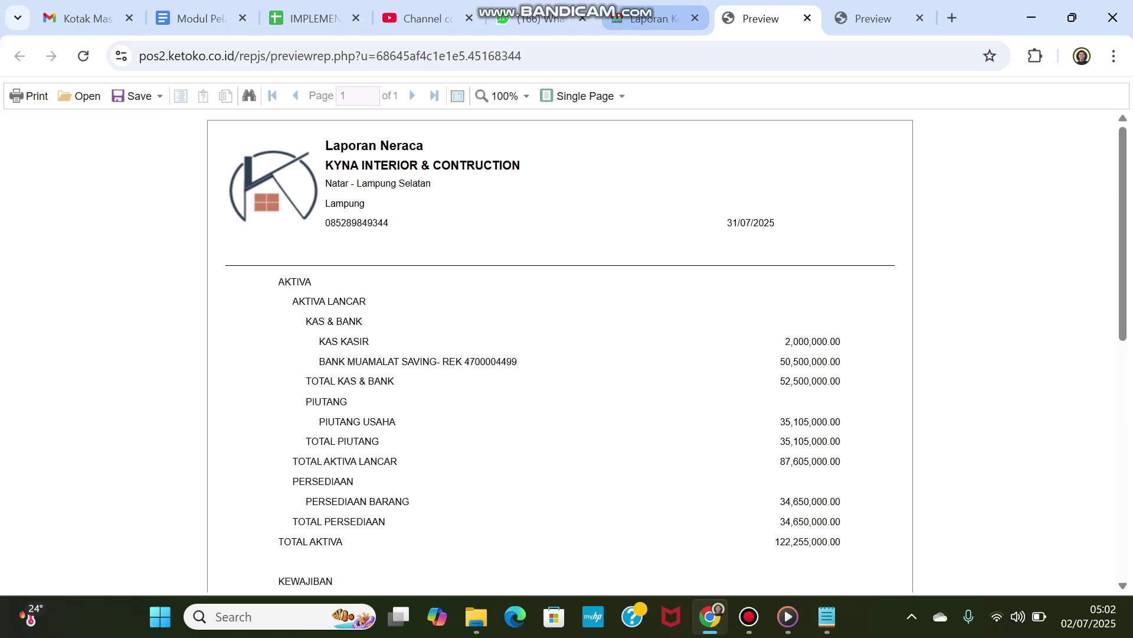
{"action": "left_click", "coordinate": [650, 19]}
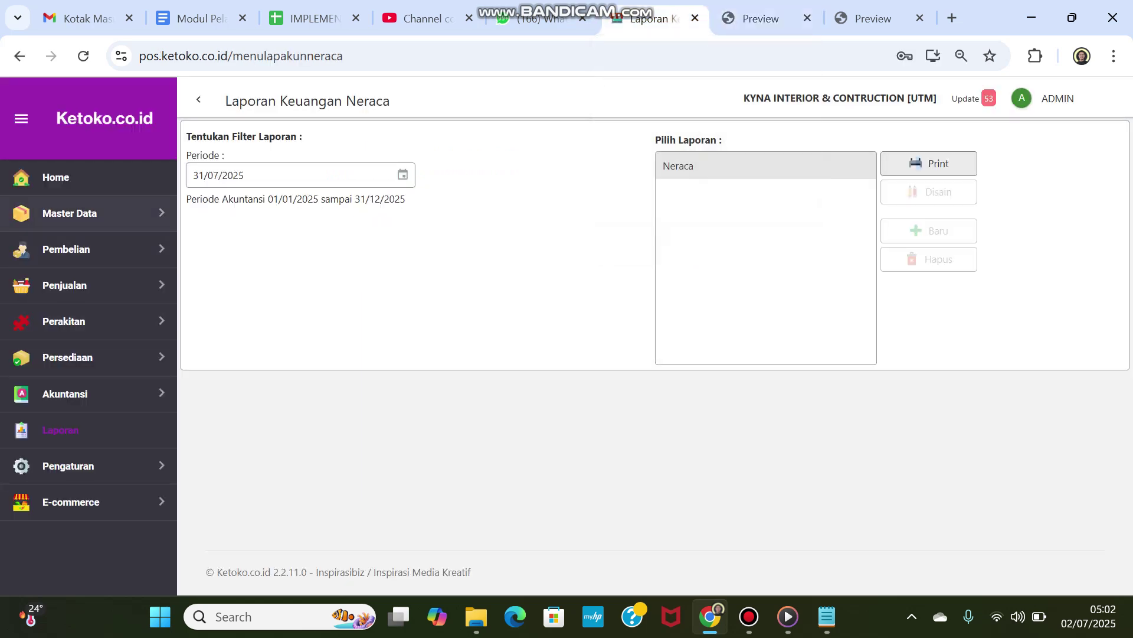
Step: Filter the Daftar Item list to warehouse GD02 Gudang Natar and type BAHAN KONTRUKSI
{"action": "left_click", "coordinate": [89, 213]}
{"action": "left_click", "coordinate": [68, 248]}
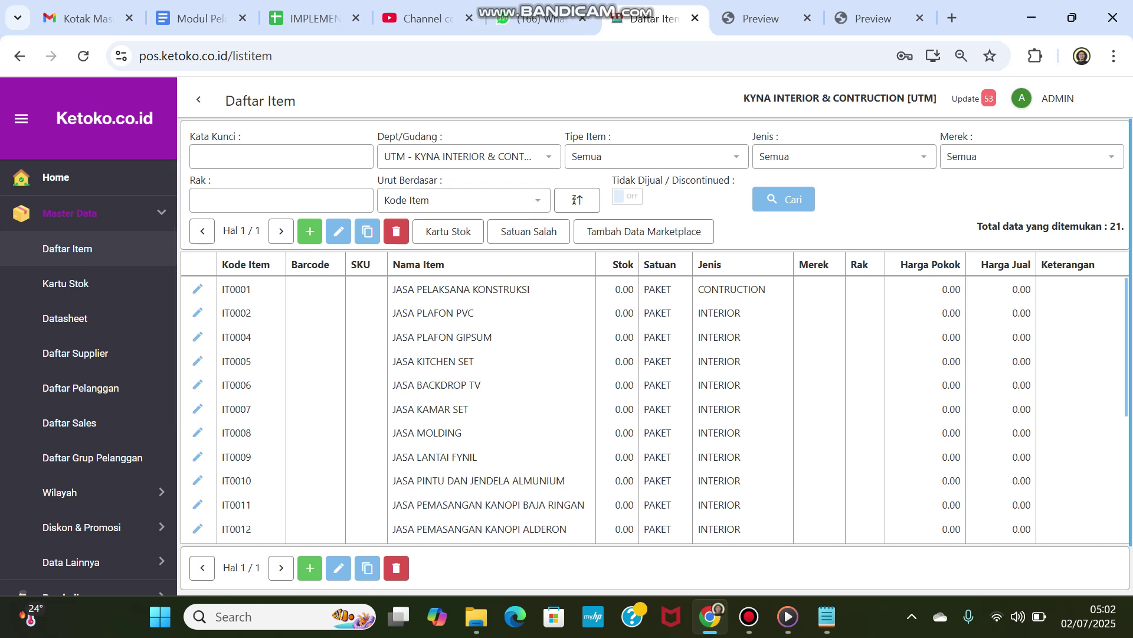
{"action": "left_click", "coordinate": [548, 156]}
{"action": "left_click", "coordinate": [449, 182]}
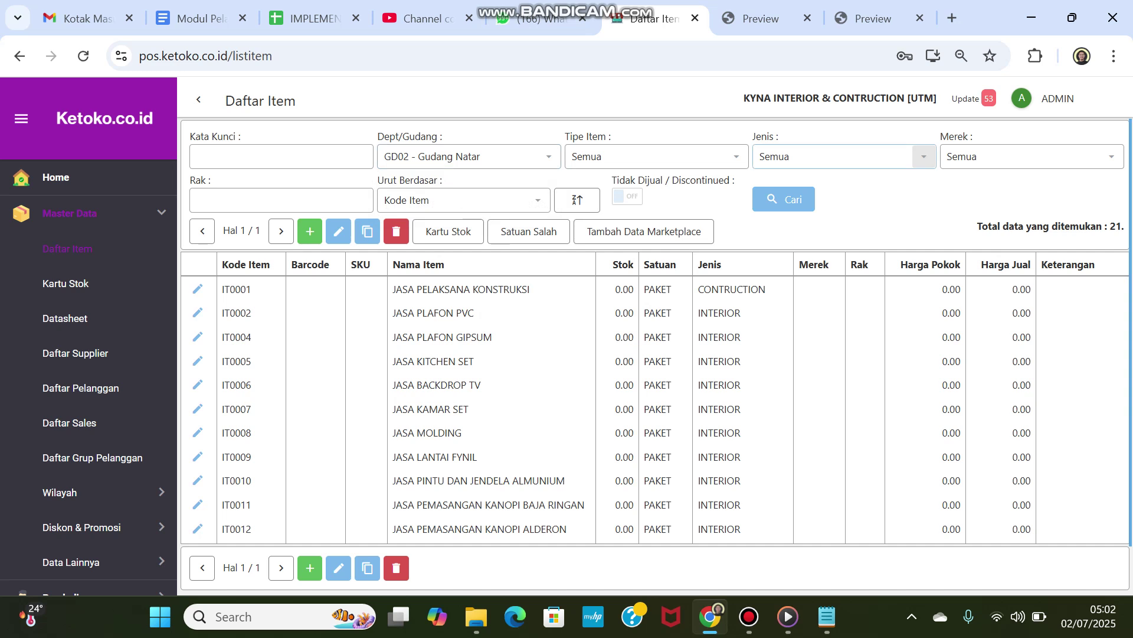
{"action": "left_click", "coordinate": [923, 156]}
{"action": "left_click", "coordinate": [844, 205]}
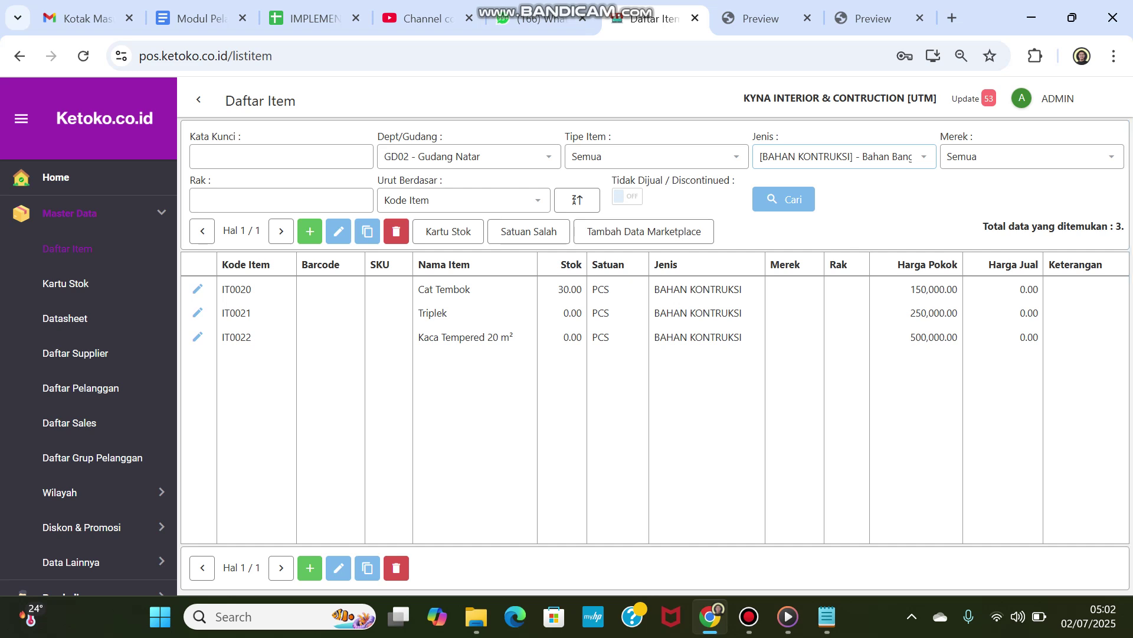
Step: Compare Cat Tembok stock in UTM, then switch back to GD02 showing 30.00 PCS
{"action": "left_click", "coordinate": [469, 156]}
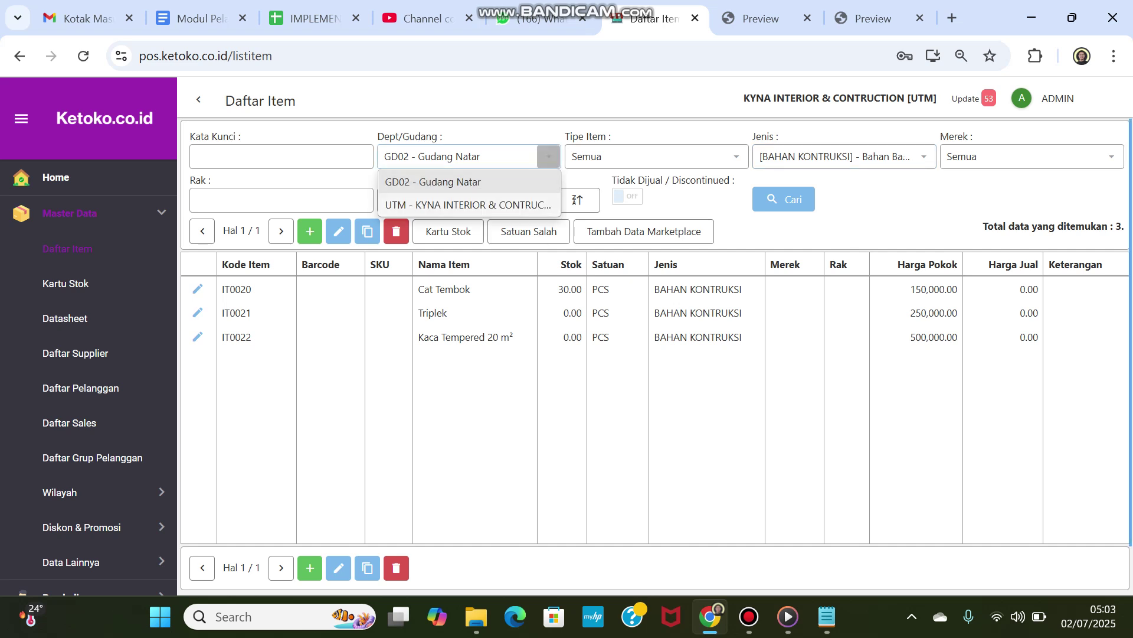
{"action": "left_click", "coordinate": [469, 205]}
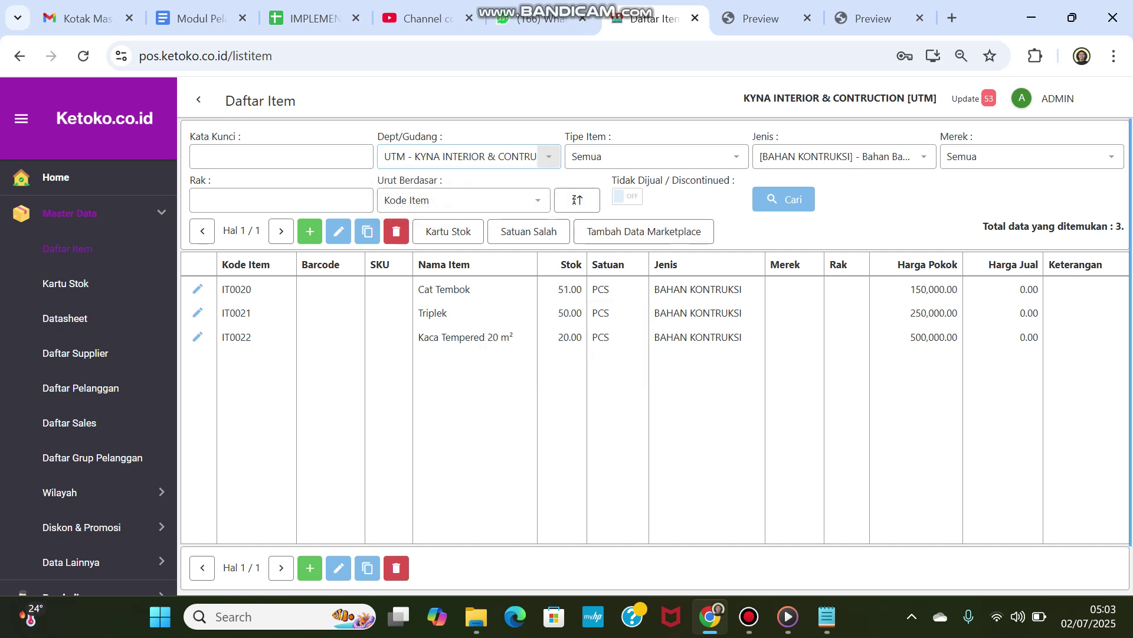
{"action": "left_click", "coordinate": [549, 156]}
{"action": "left_click", "coordinate": [468, 180]}
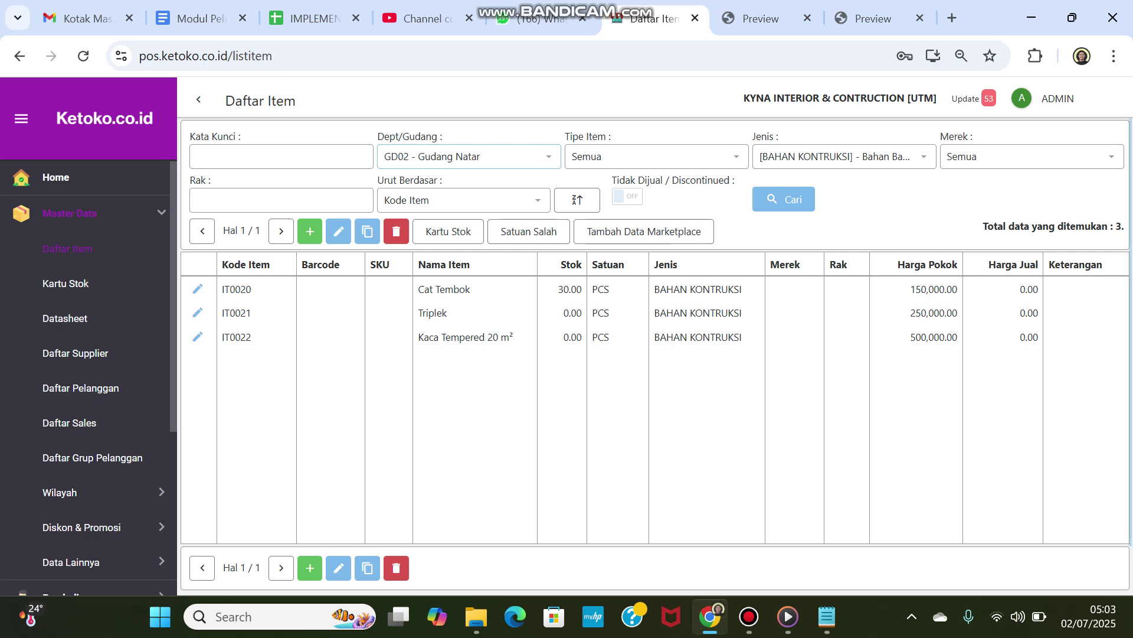
Step: Open the Menu Laporan reports page
{"action": "scroll", "coordinate": [89, 377], "scroll_direction": "down", "scroll_amount": 3}
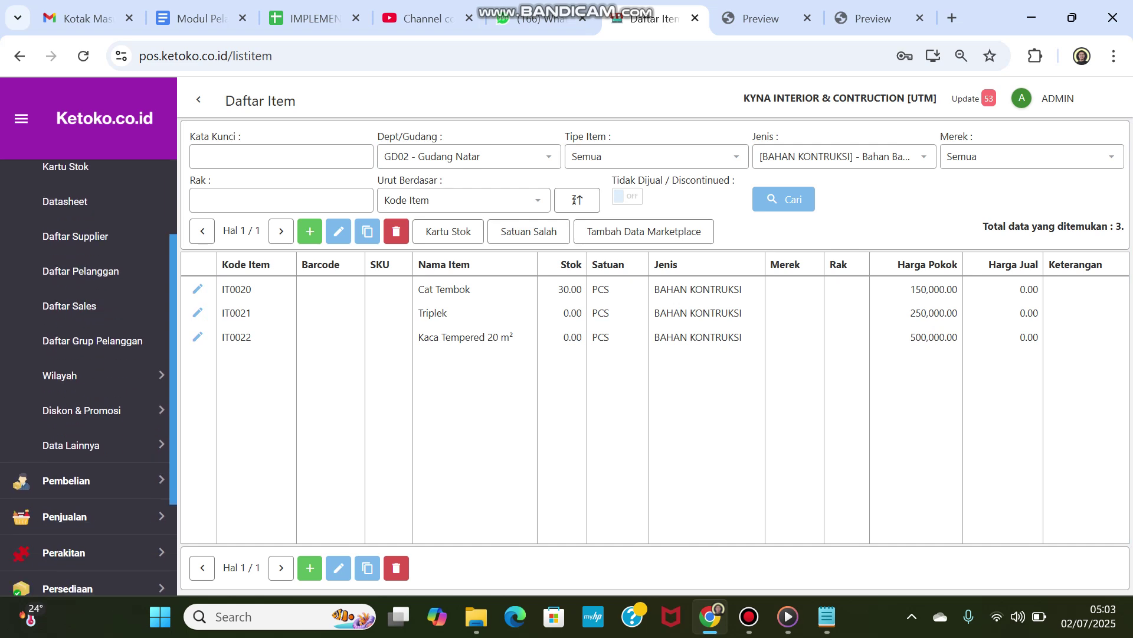
{"action": "scroll", "coordinate": [89, 390], "scroll_direction": "down", "scroll_amount": 3}
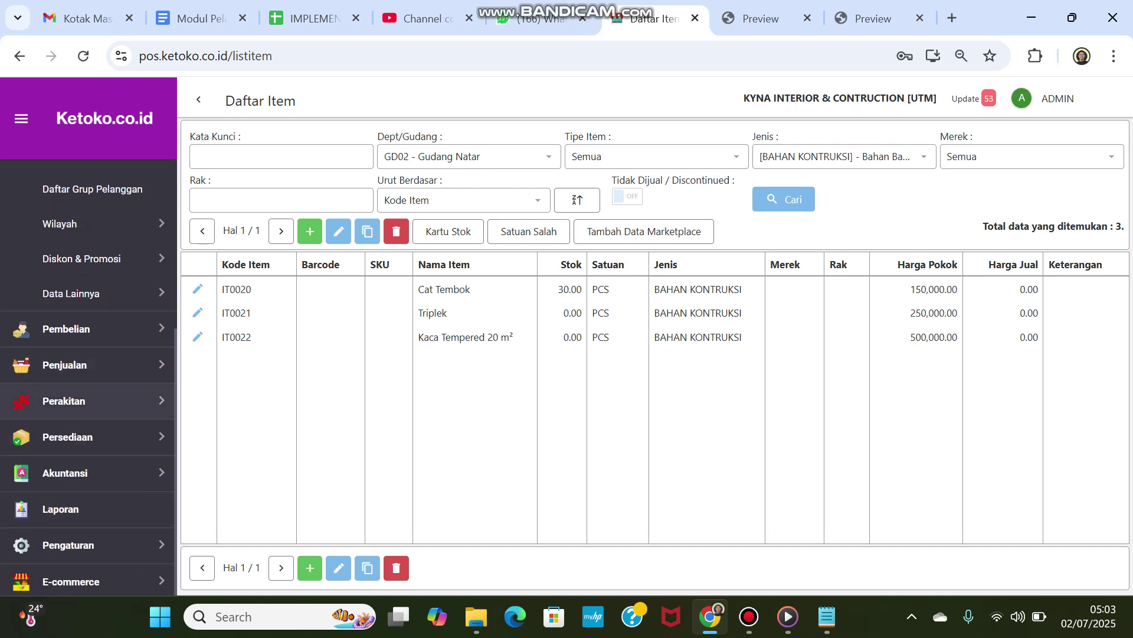
{"action": "left_click", "coordinate": [65, 473]}
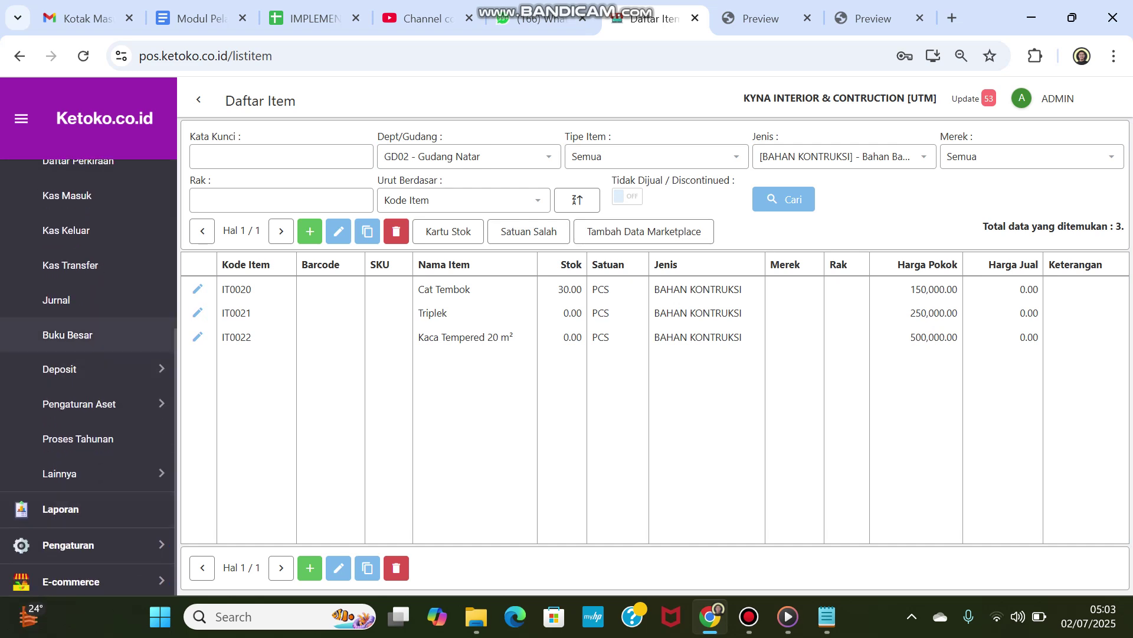
{"action": "scroll", "coordinate": [88, 354], "scroll_direction": "up", "scroll_amount": 2}
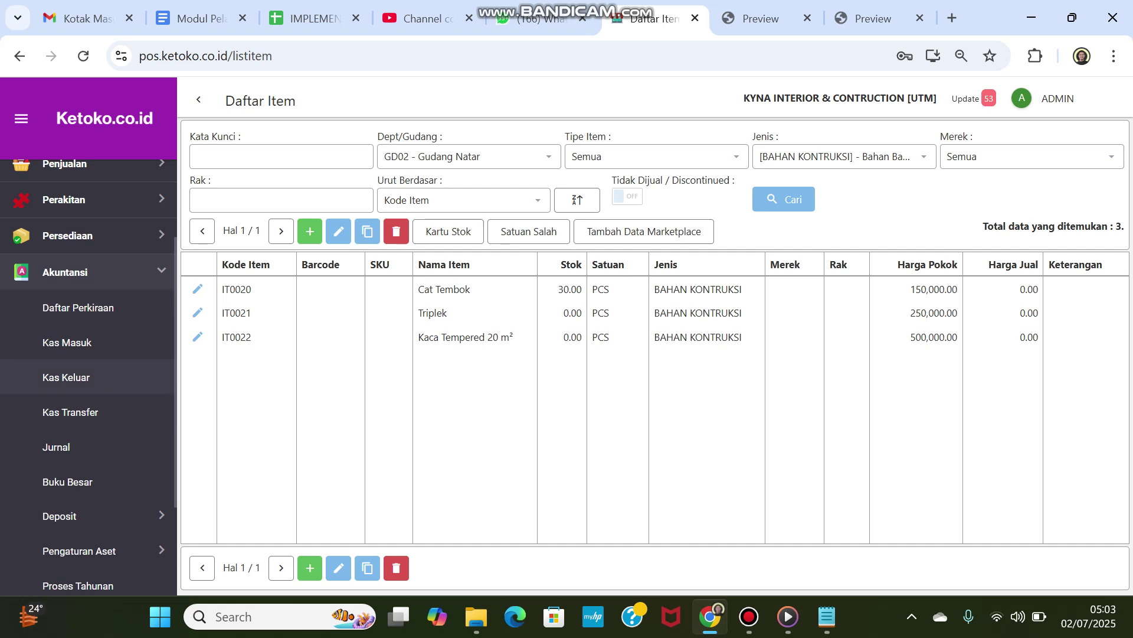
{"action": "left_click", "coordinate": [70, 272]}
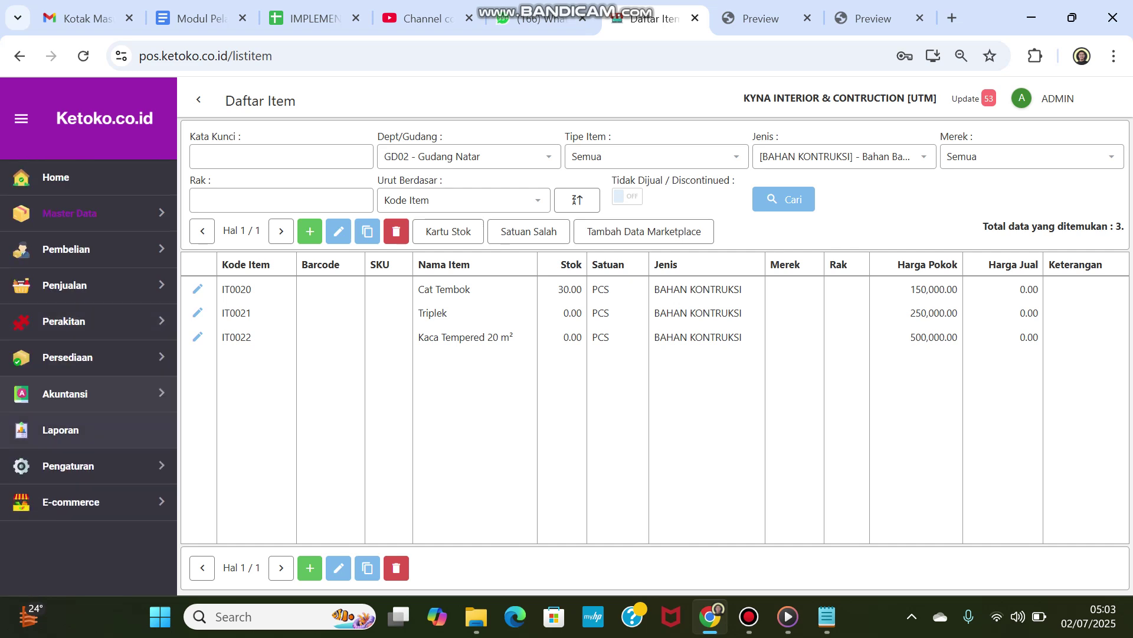
{"action": "left_click", "coordinate": [60, 430]}
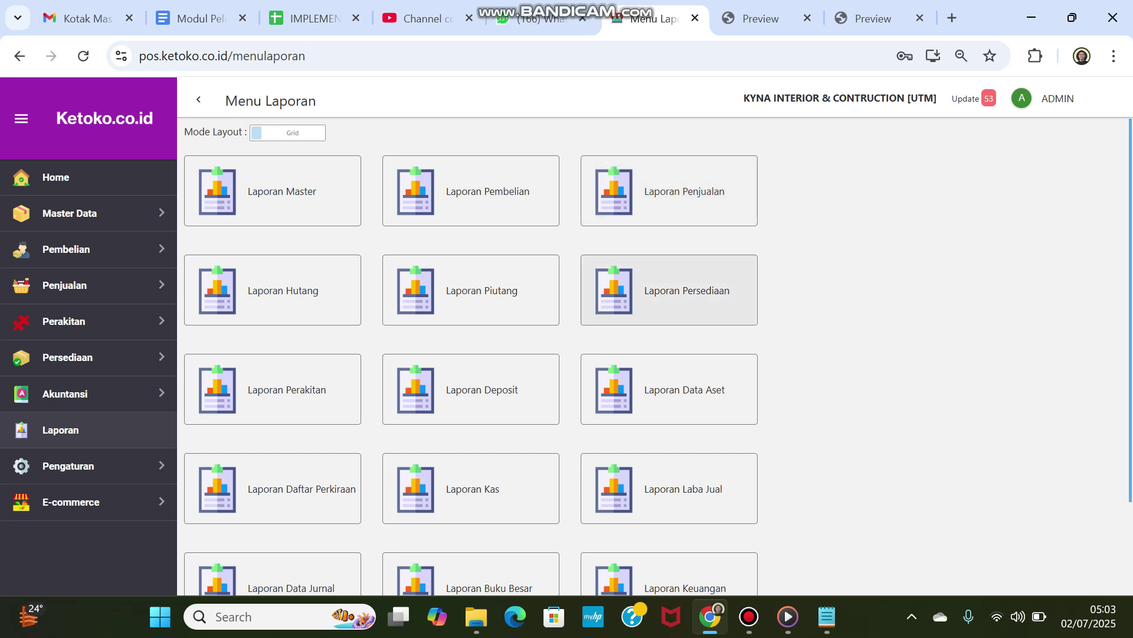
Step: Print the Laporan Item Transfer for destination GD02 - Gudang Natar, showing 30.00 PCS Cat Tembok
{"action": "left_click", "coordinate": [679, 293]}
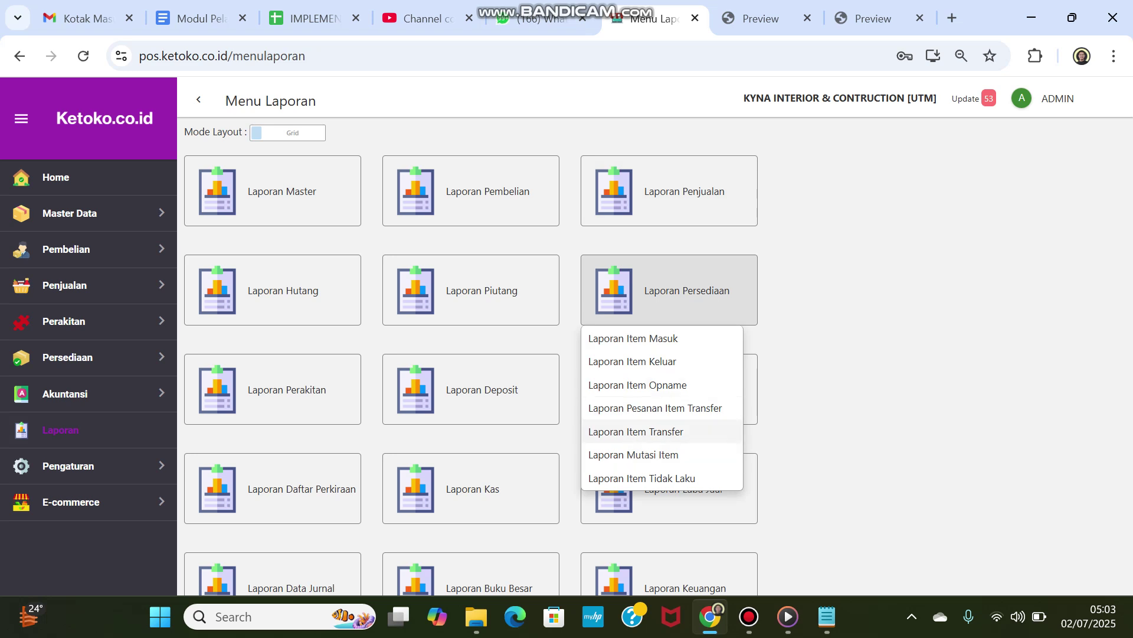
{"action": "left_click", "coordinate": [636, 431]}
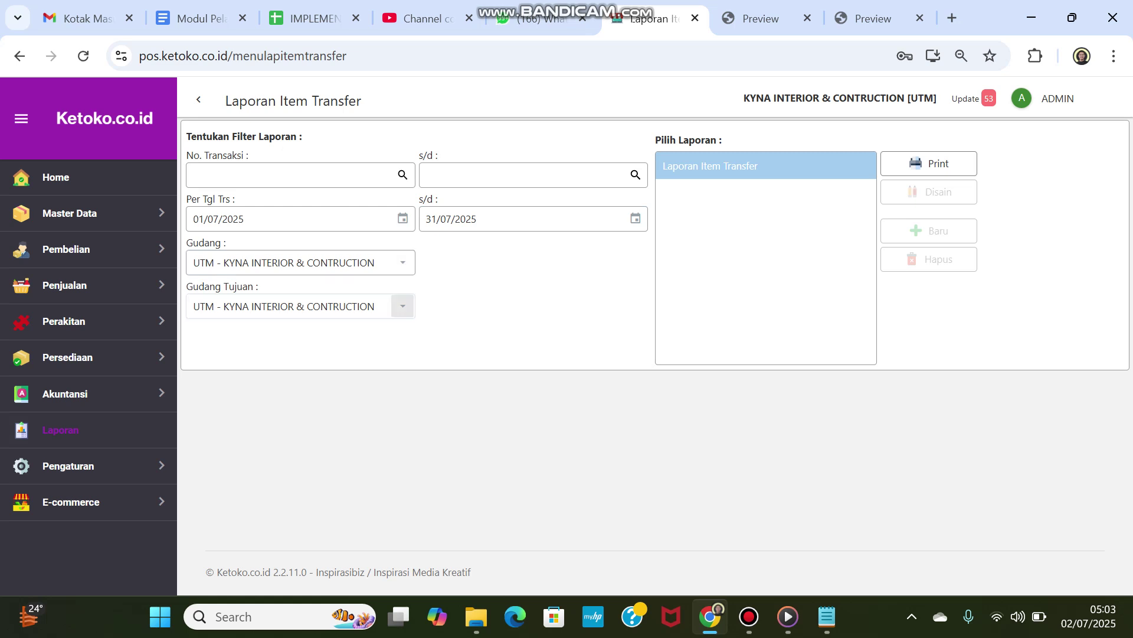
{"action": "left_click", "coordinate": [403, 306]}
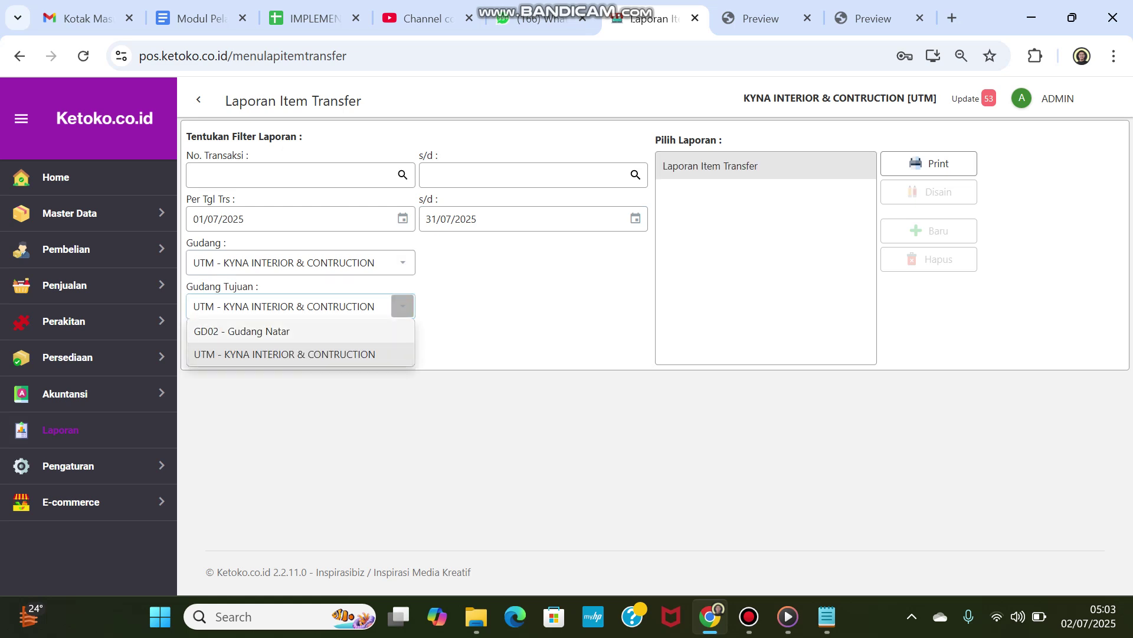
{"action": "left_click", "coordinate": [242, 331]}
{"action": "left_click", "coordinate": [929, 164]}
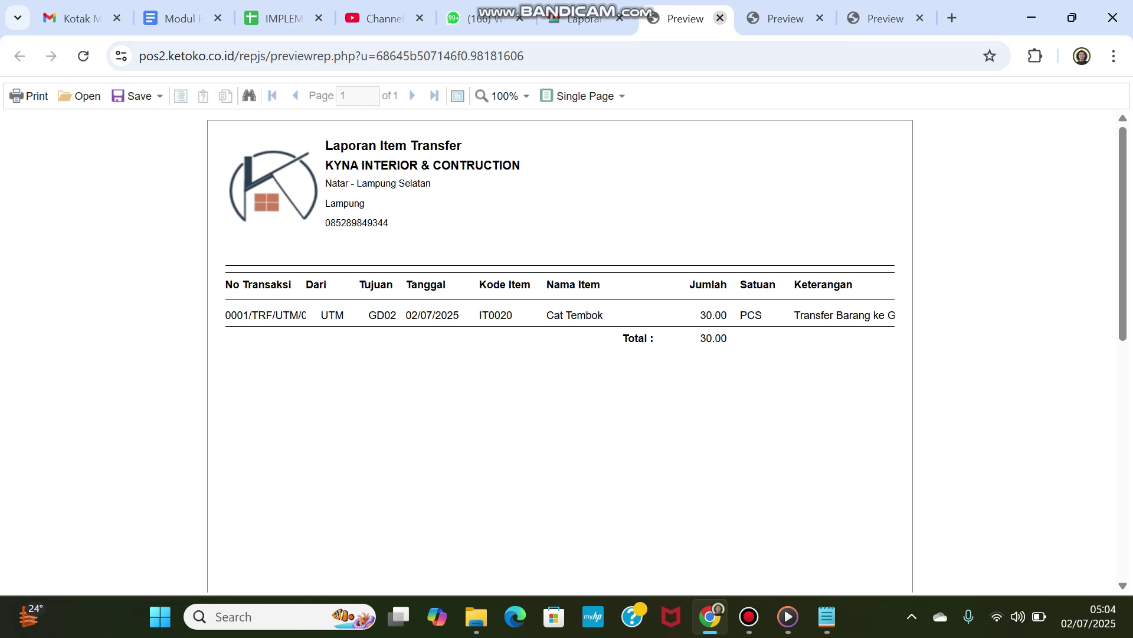
{"action": "left_click", "coordinate": [749, 616]}
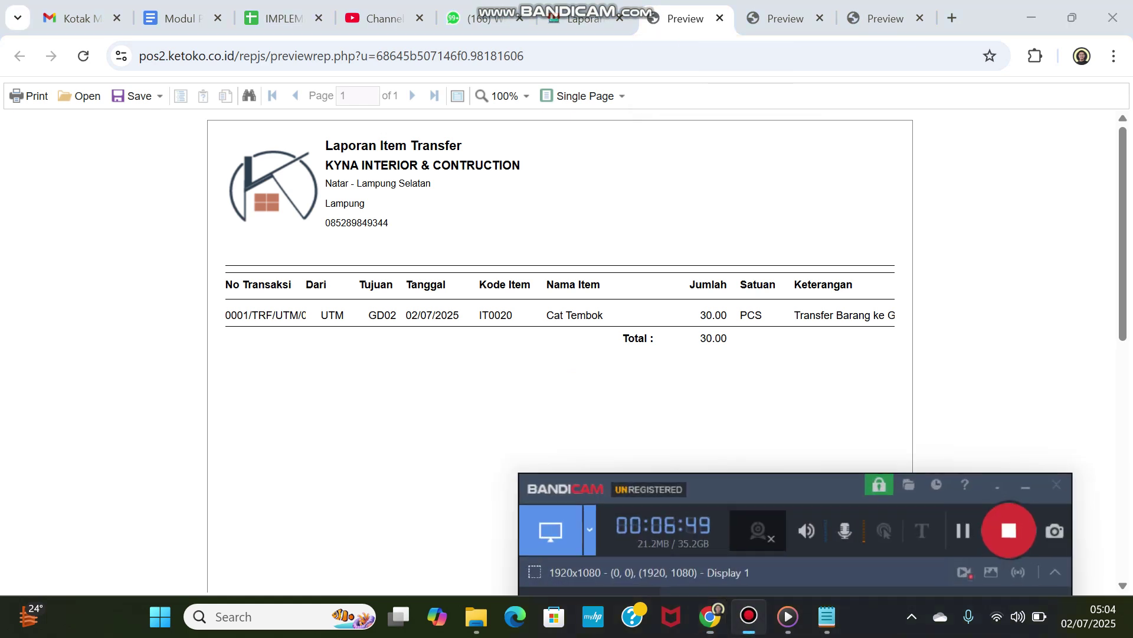